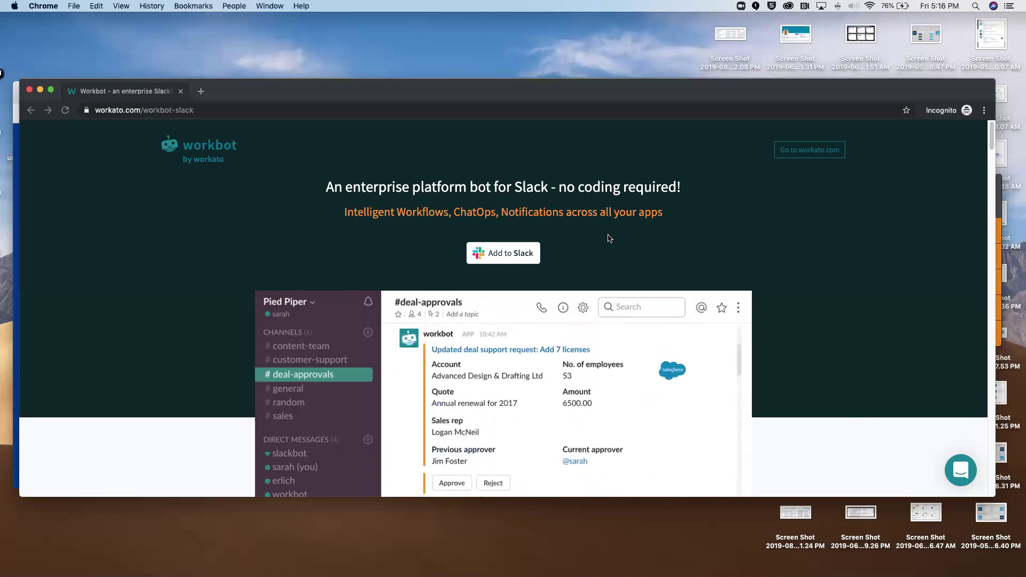
Examine the Workbot for Slack page, covering its team use cases, approval workflows, chat ops, connected support and supported apps
scroll(583, 269, "down", 5)
scroll(584, 270, "down", 4)
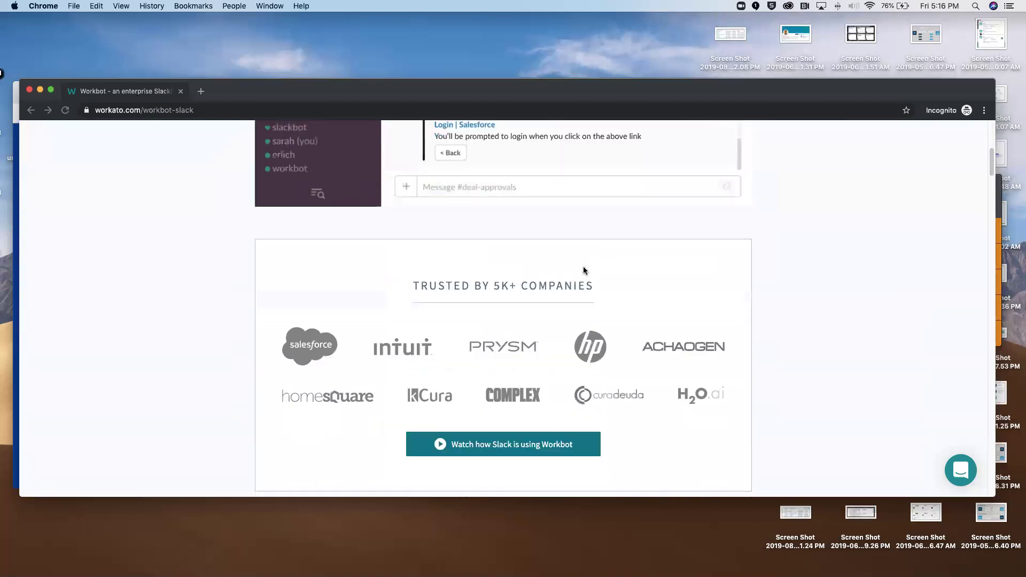
scroll(584, 270, "down", 8)
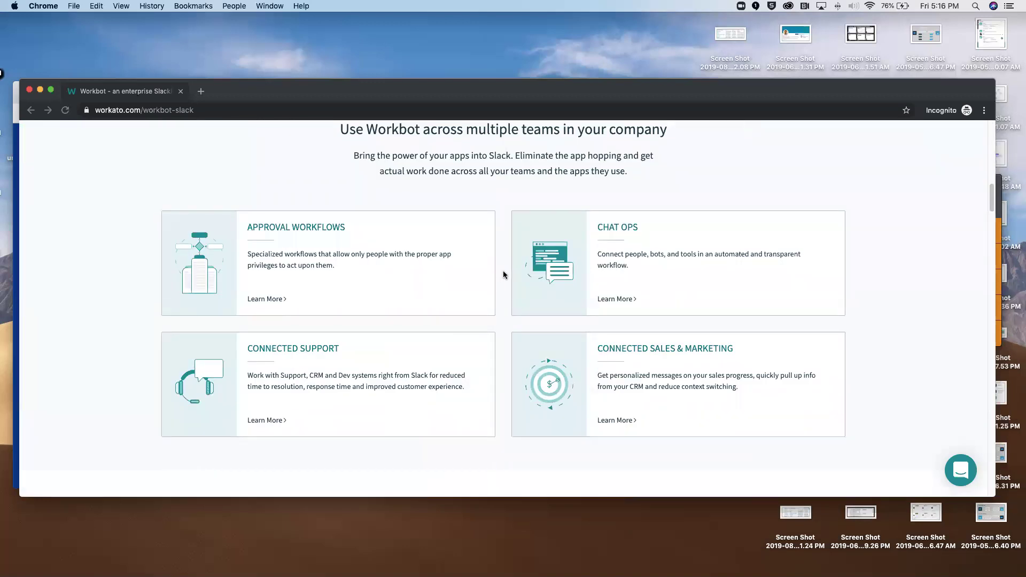
scroll(504, 275, "down", 10)
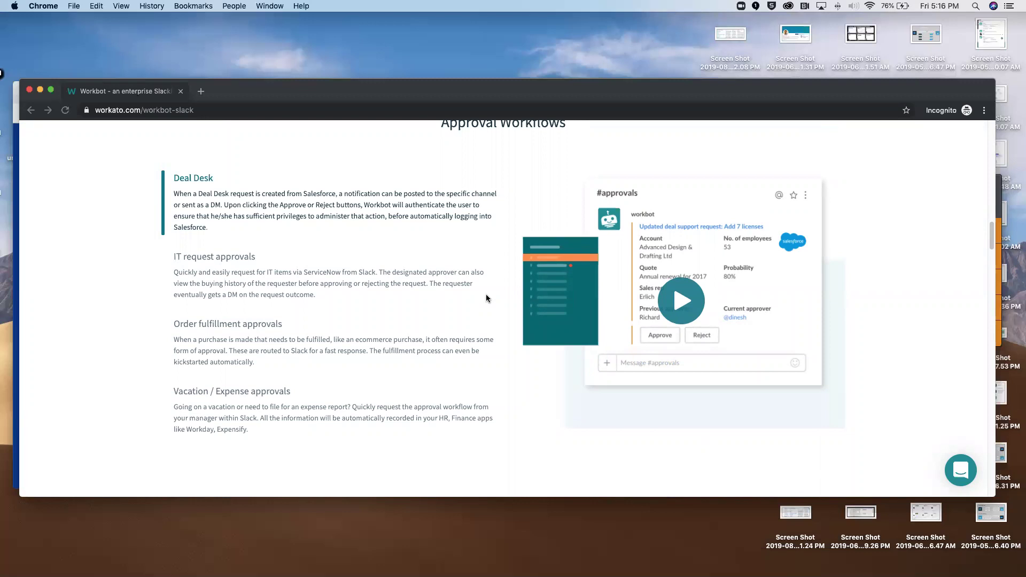
scroll(486, 297, "down", 4)
scroll(486, 298, "down", 2)
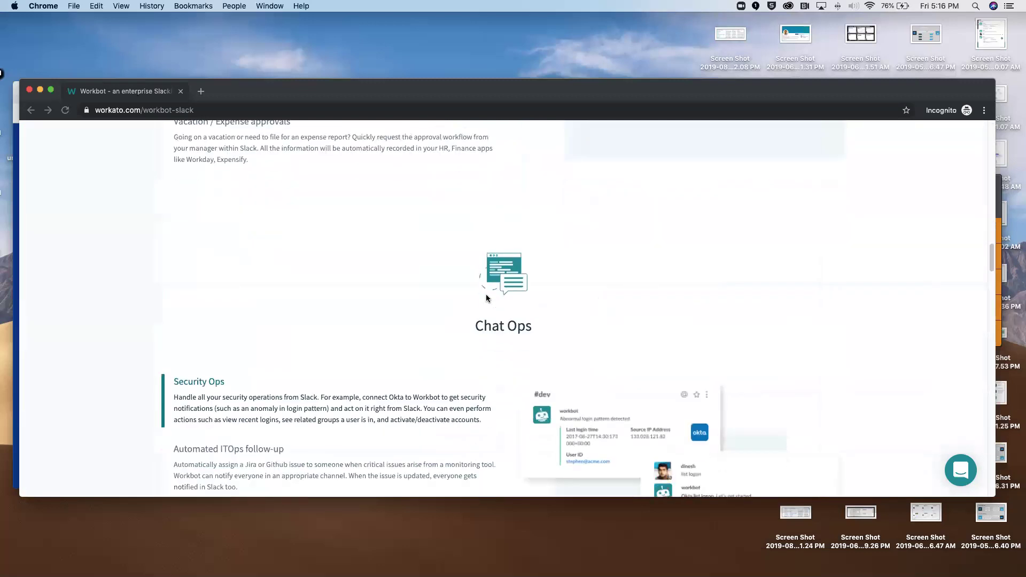
scroll(486, 297, "down", 10)
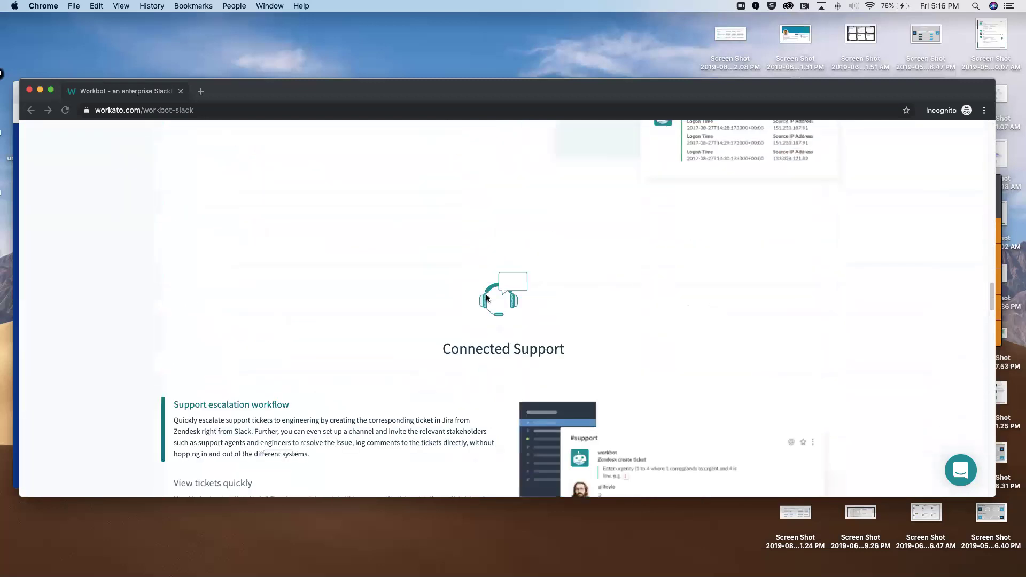
scroll(486, 298, "down", 3)
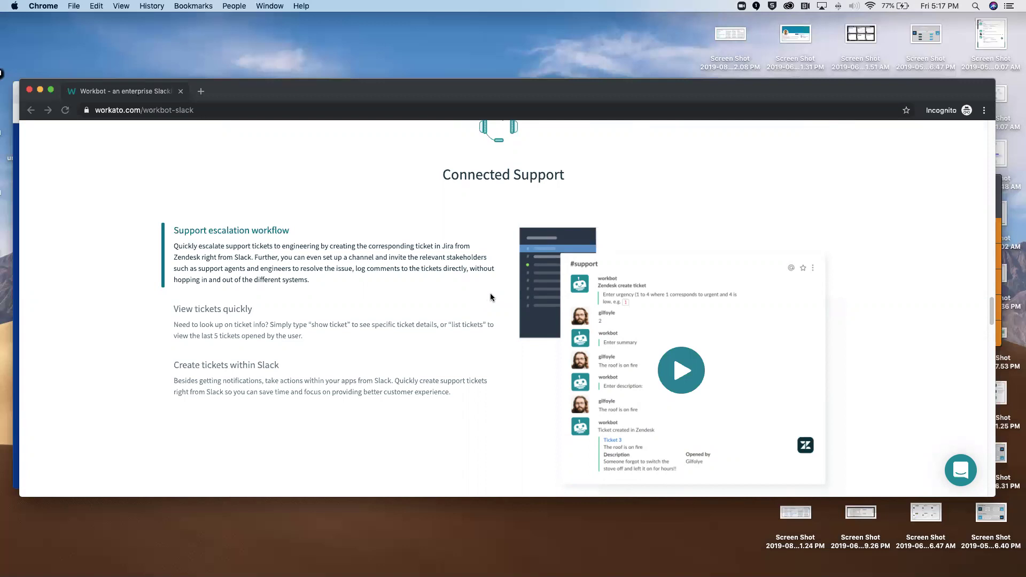
scroll(490, 297, "down", 8)
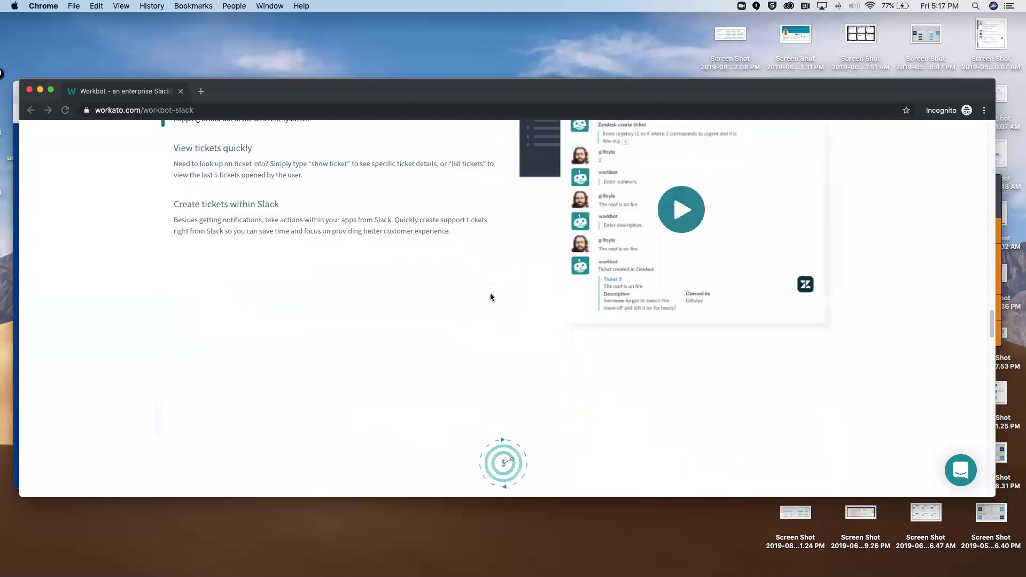
scroll(479, 303, "down", 7)
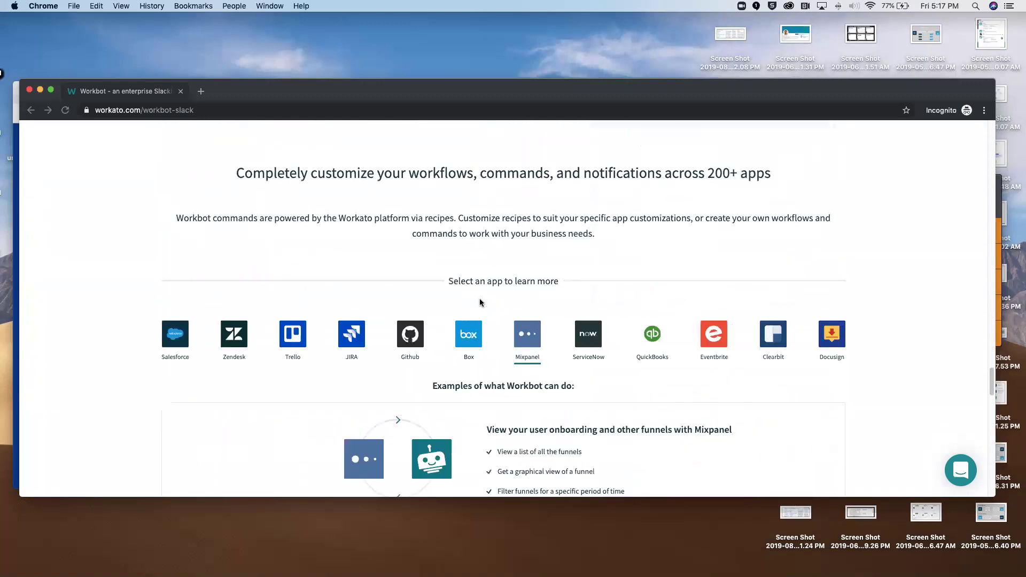
scroll(469, 282, "down", 4)
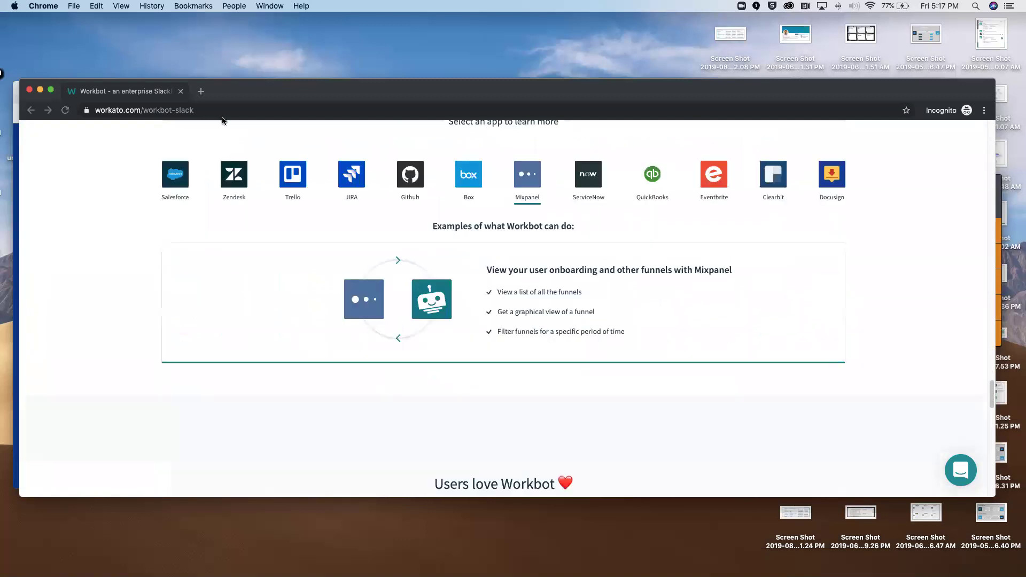
Go to workato.com/solutions and open the IT Help Desk solution from the listed categories
left_click(212, 110)
type("wo")
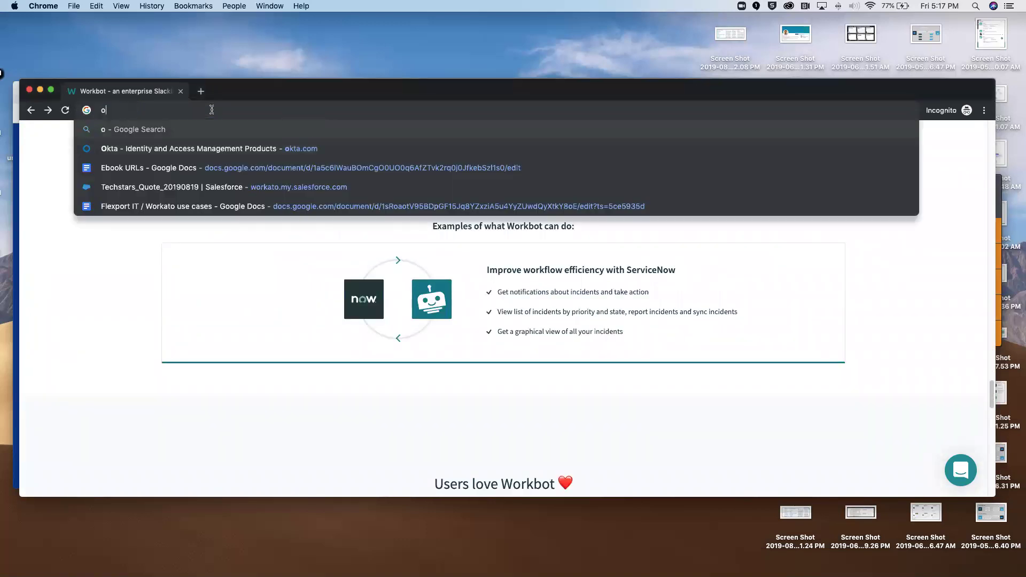
type("rkato.com/so")
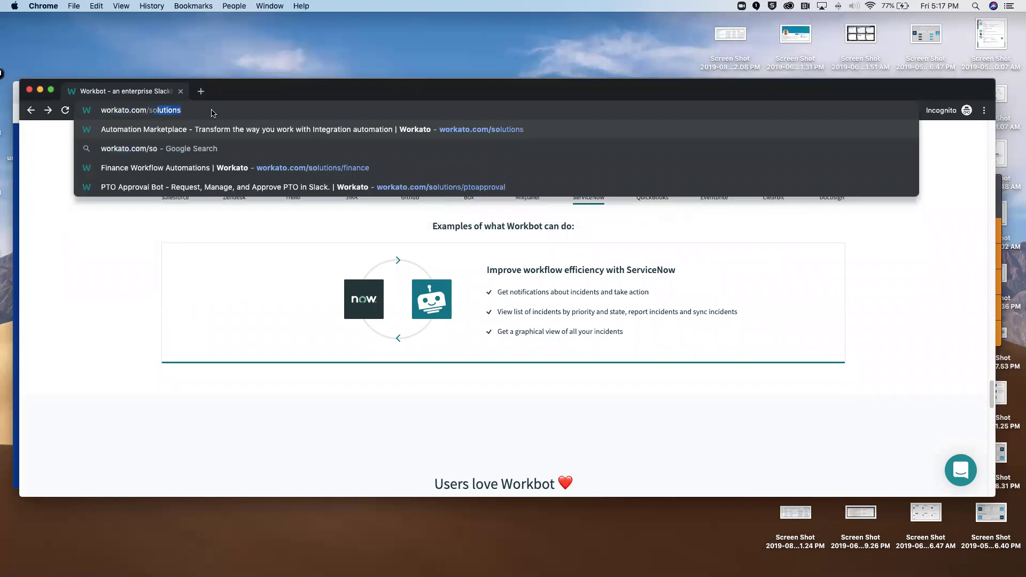
key("Return")
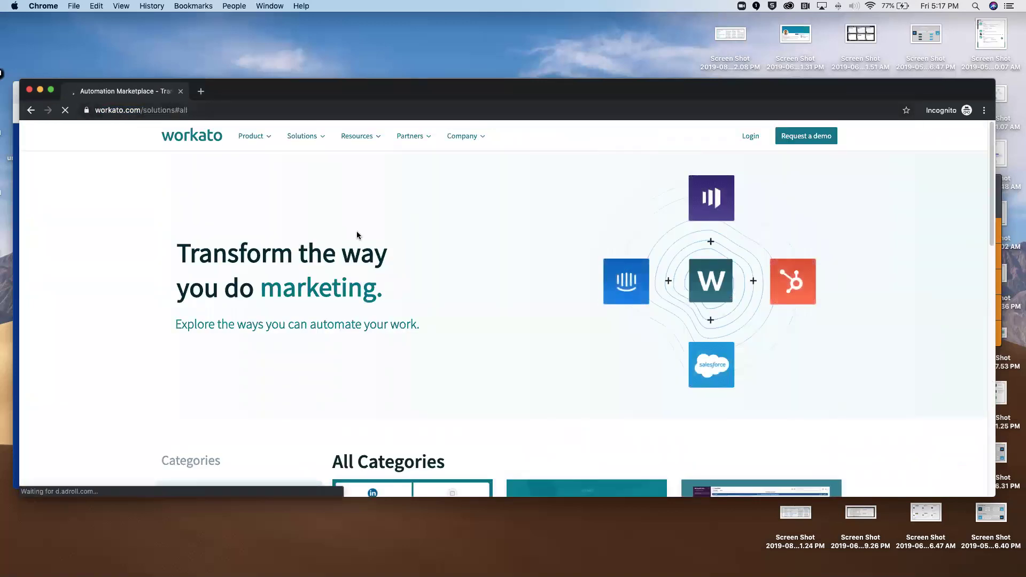
scroll(395, 236, "down", 2)
scroll(485, 259, "down", 2)
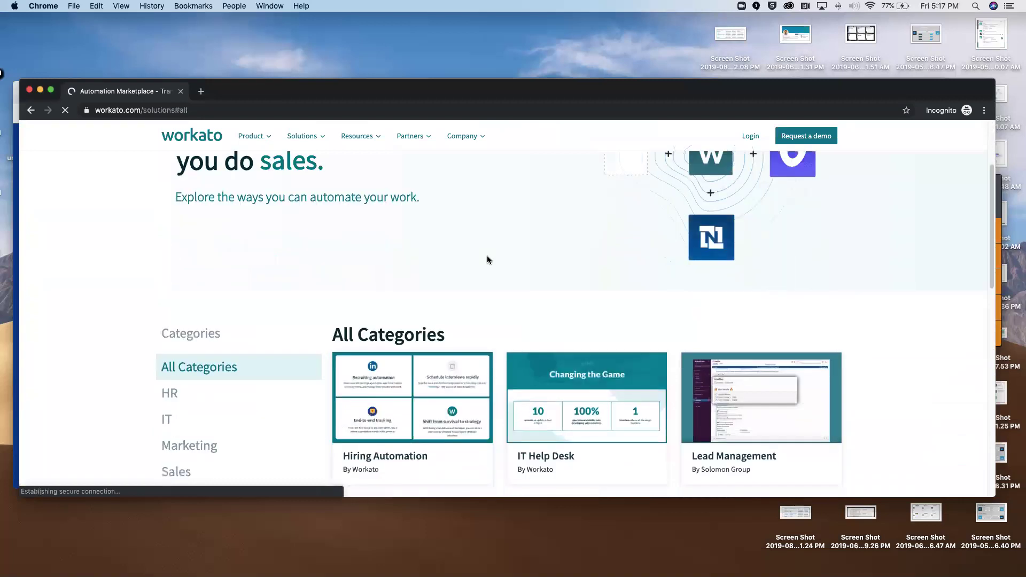
scroll(502, 270, "down", 3)
scroll(512, 273, "down", 1)
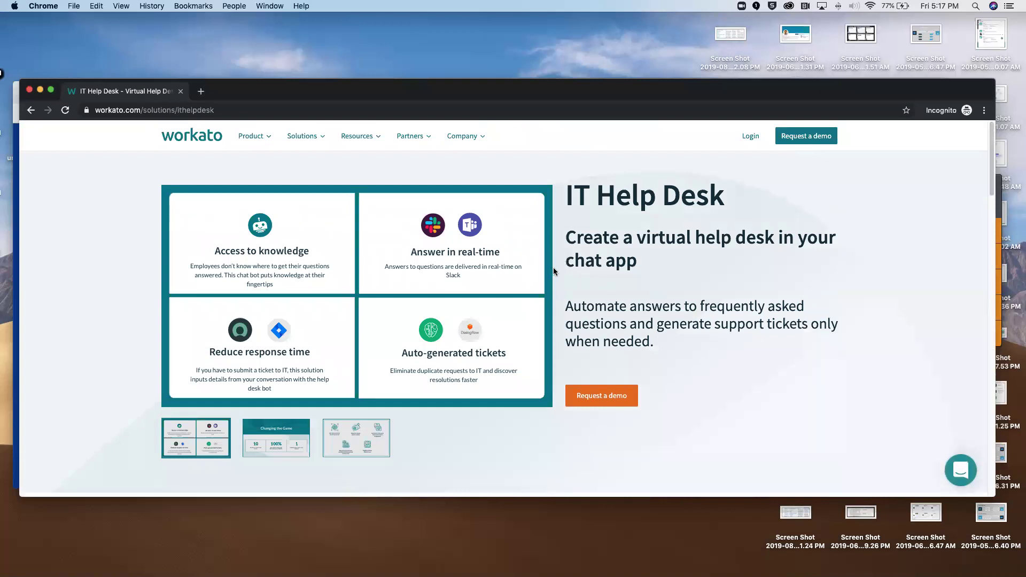
Examine the IT Help Desk page's problem, solution, impact, highlights and customer quote
scroll(542, 275, "down", 4)
scroll(542, 275, "down", 8)
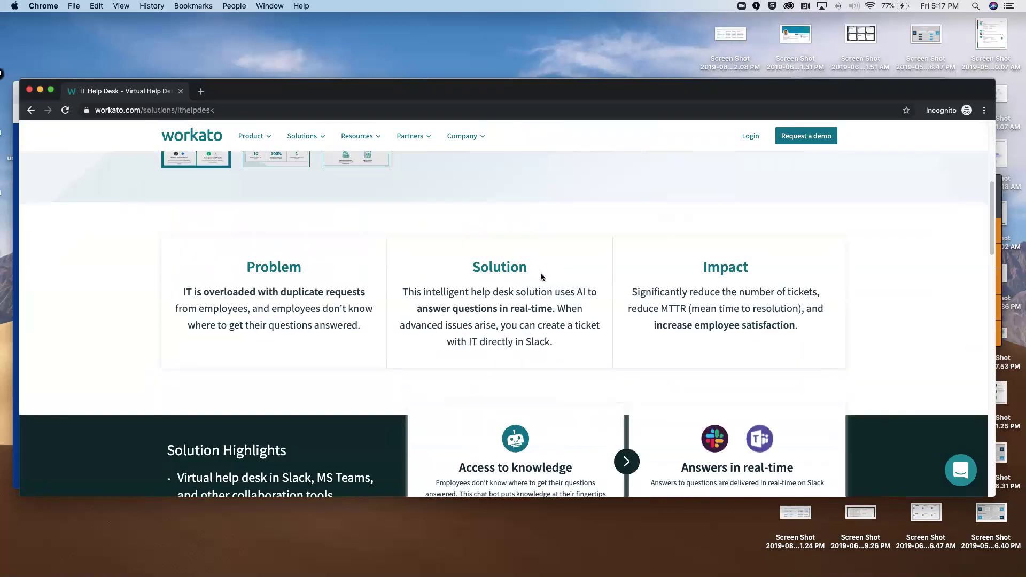
scroll(473, 281, "down", 6)
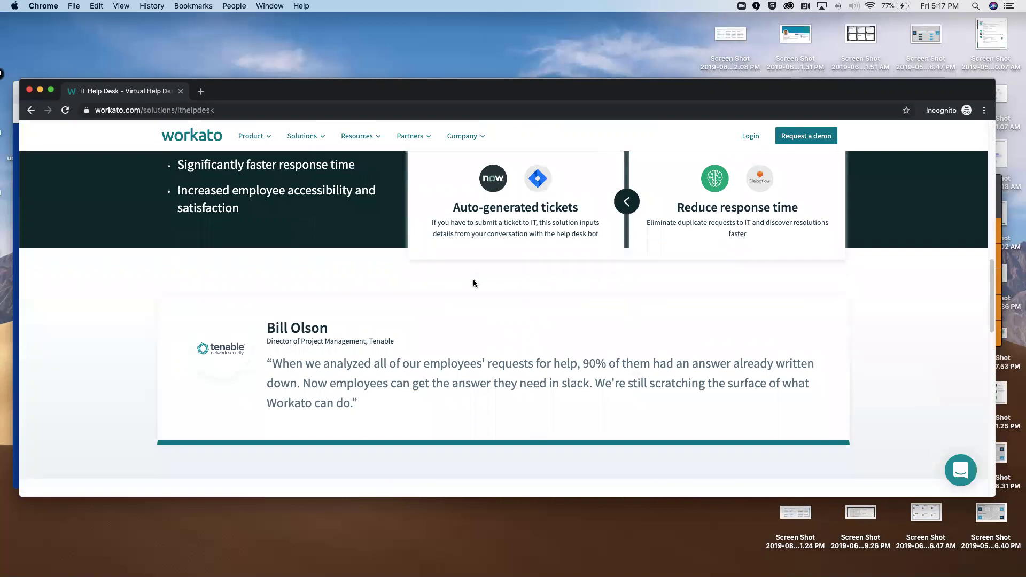
scroll(474, 282, "up", 20)
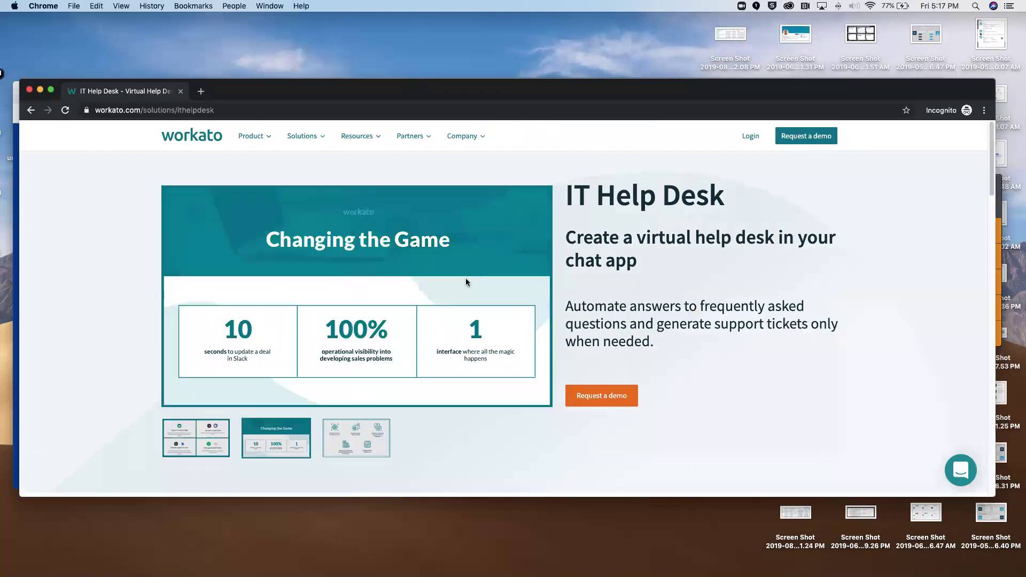
Minimize the Workato website window and reload the Jira list of recently created issues
left_click(40, 90)
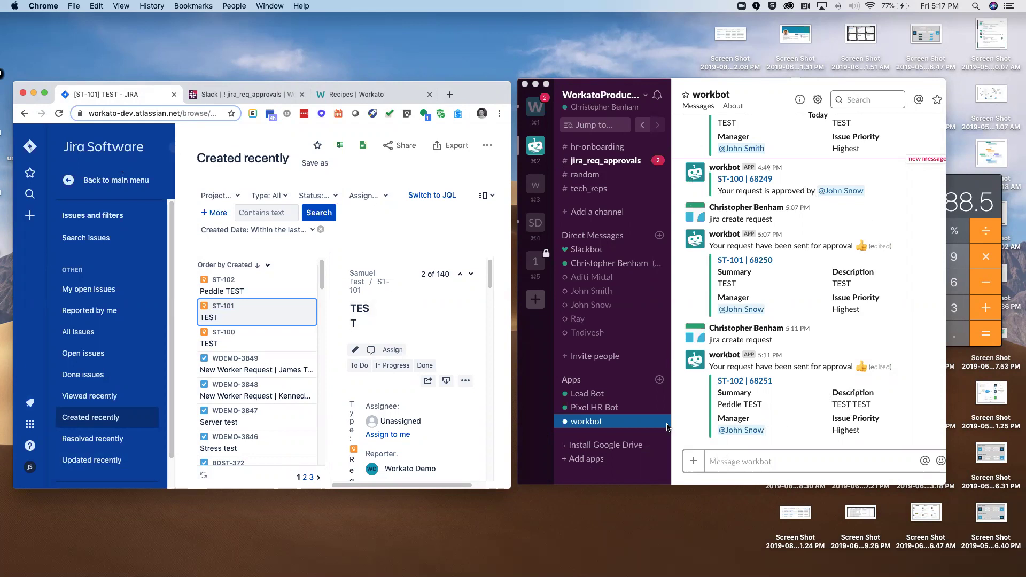
left_click(772, 462)
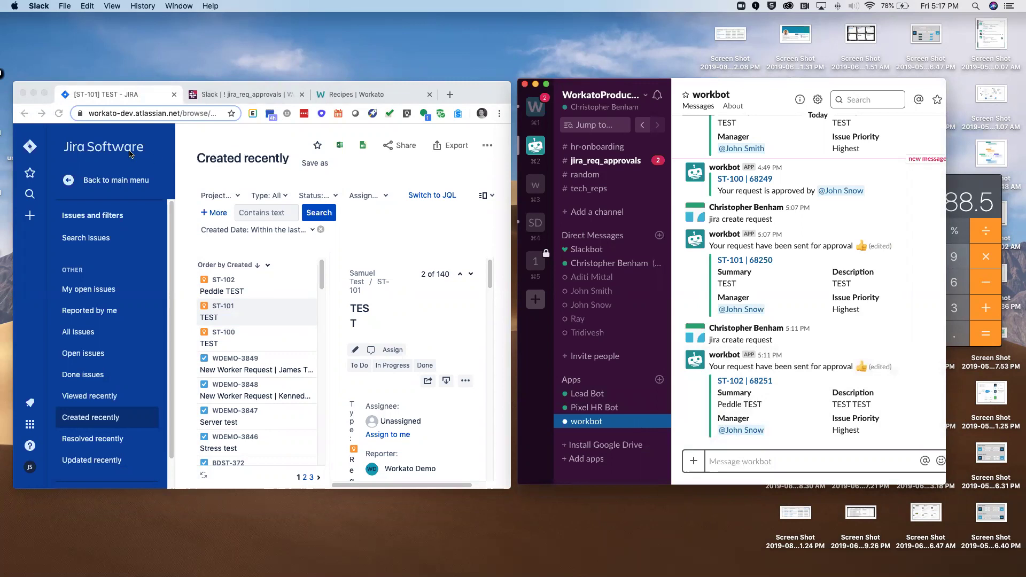
left_click(61, 116)
left_click(60, 114)
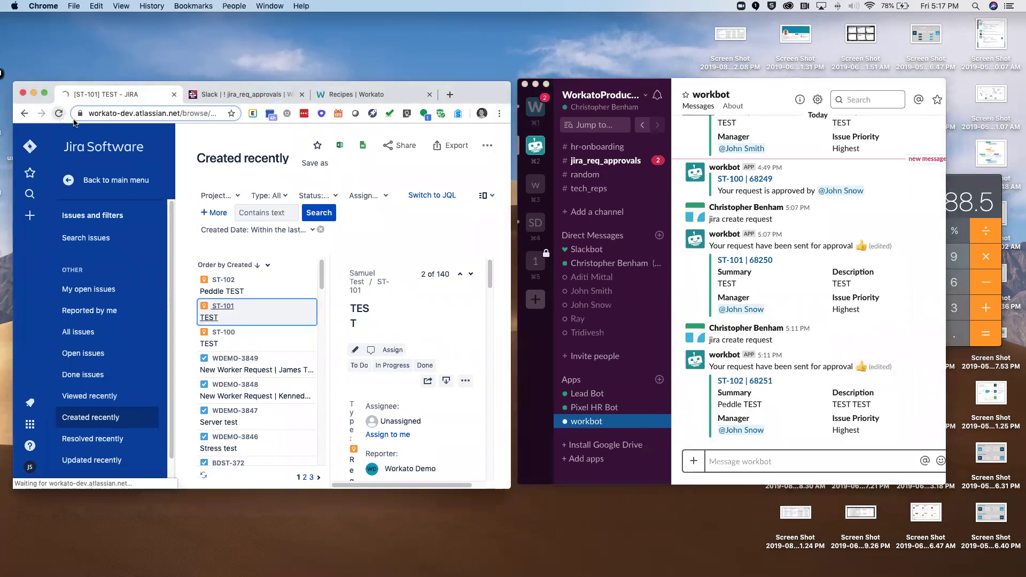
Send workbot the message "jira create request" in Slack and confirm creating a new request
left_click(731, 461)
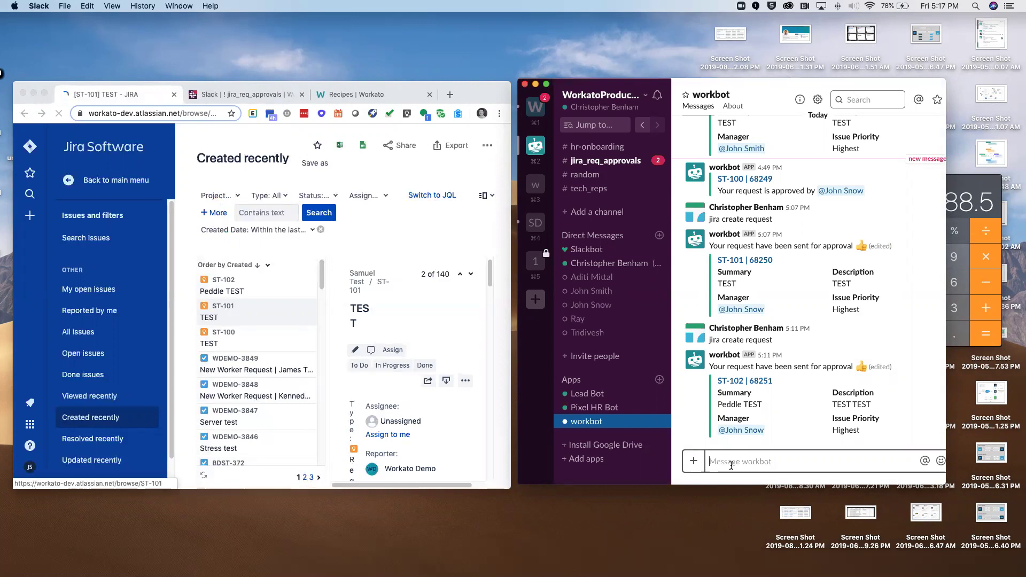
type("jira create")
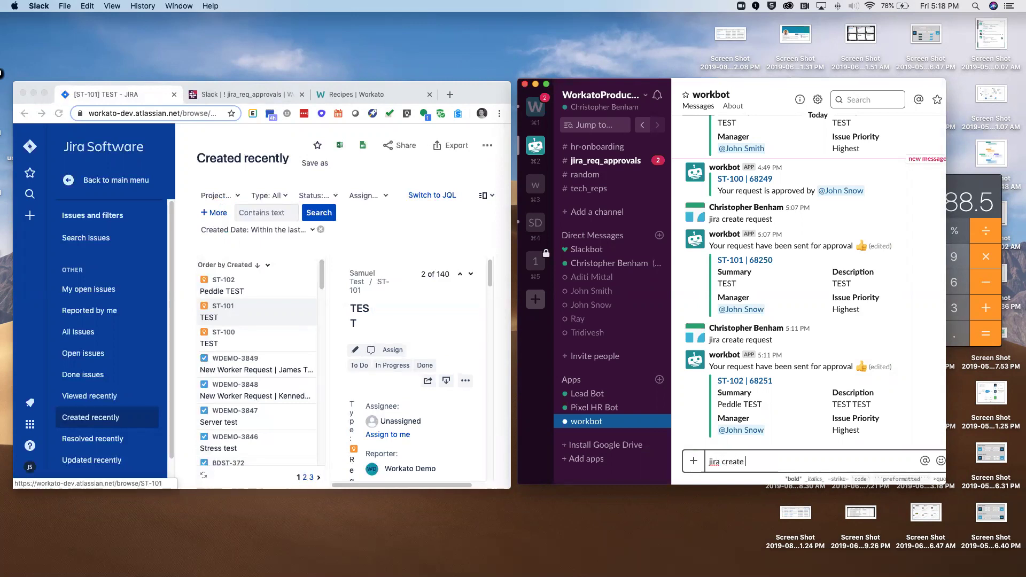
type(" resque")
key("BackSpace")
key("BackSpace")
key("BackSpace")
key("BackSpace")
type("quest")
key("Return")
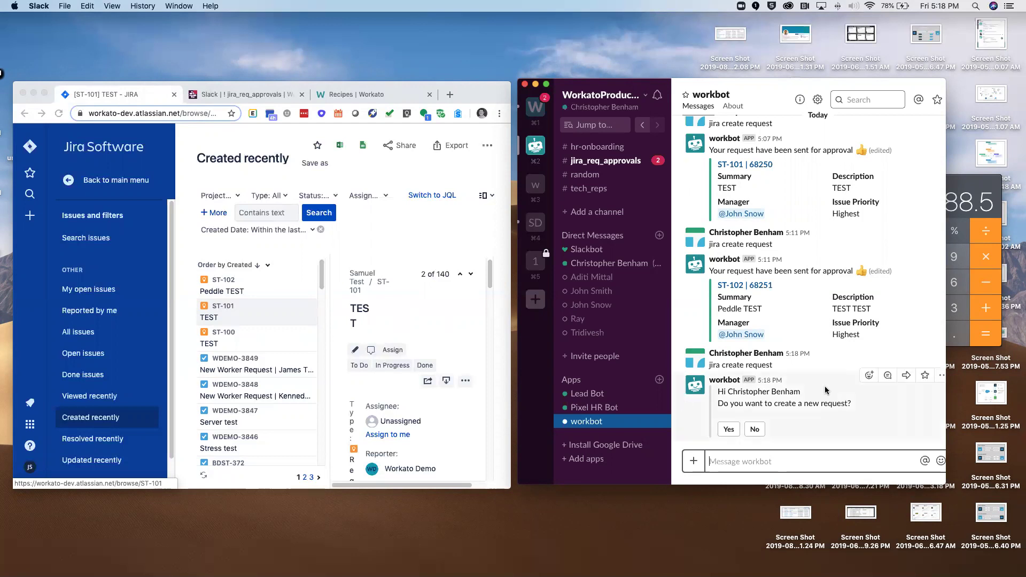
left_click(729, 430)
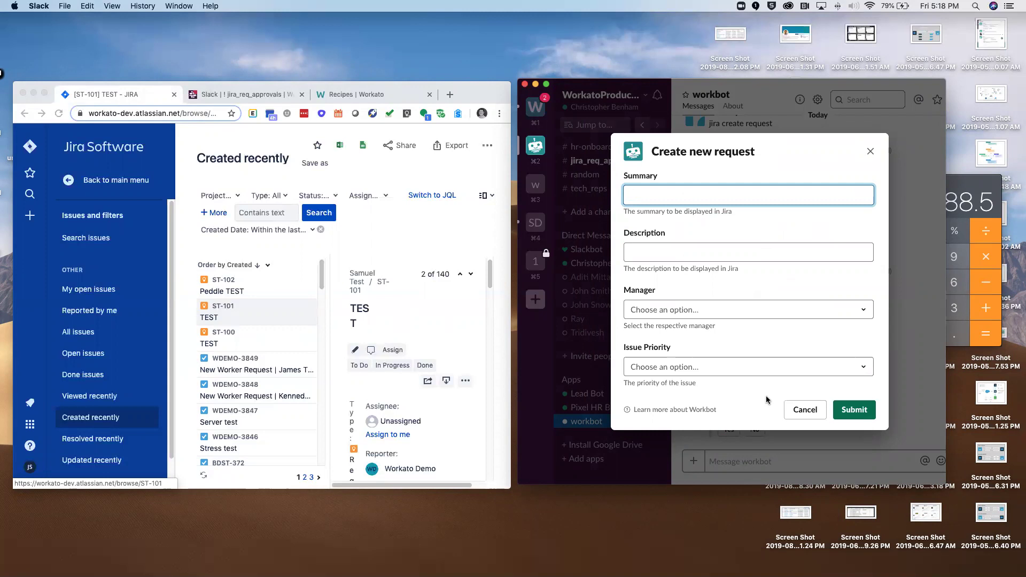
Enter "This is the Peddle Workbot Demo" as both the summary and the description of the new request
type("This is th")
type("e Peddle Worknbot")
type("bot De")
key("Tab")
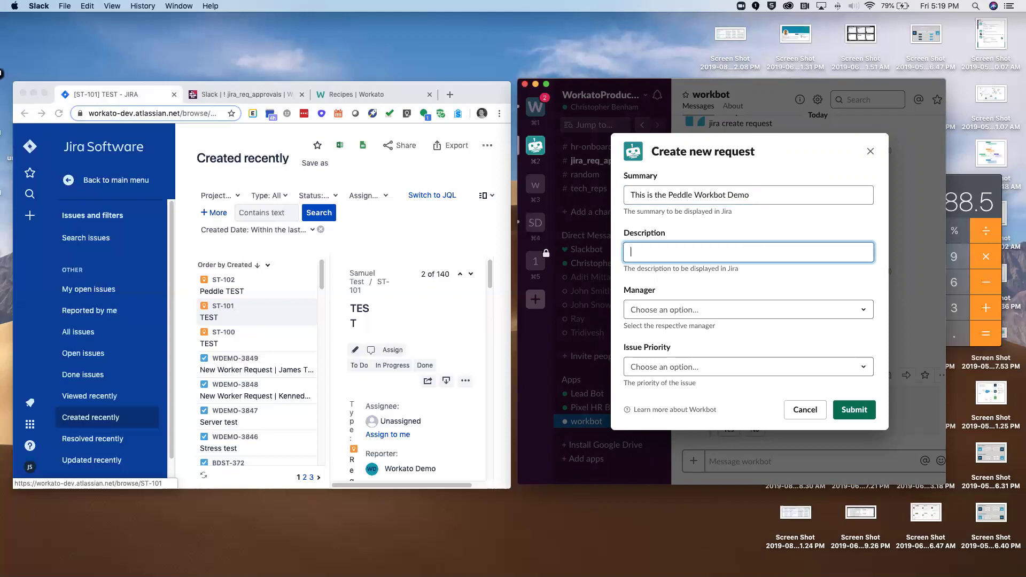
key("shift+Tab")
key("super+c")
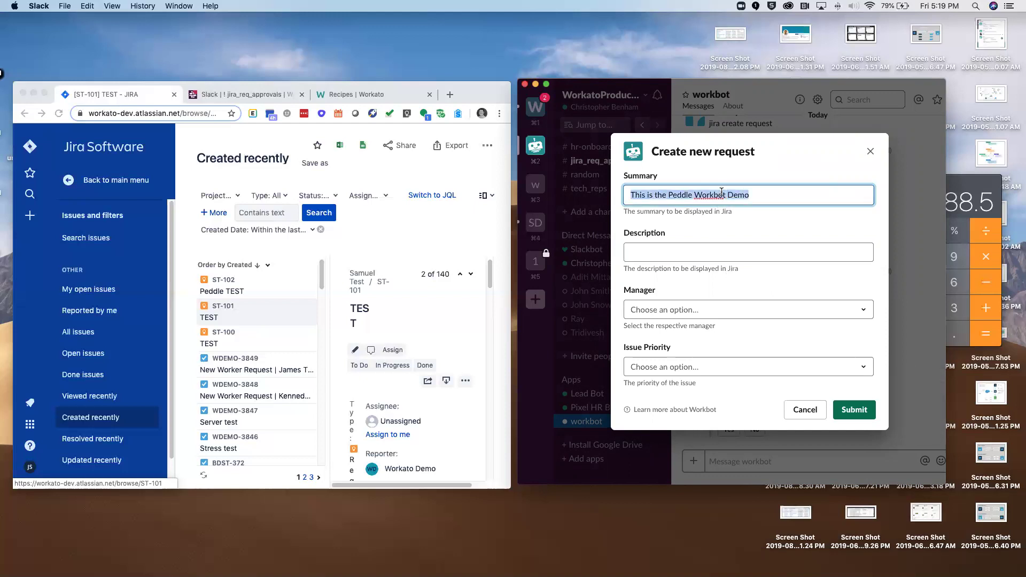
left_click(669, 250)
key("super+v")
Choose the first listed manager for the request and set its issue priority to Highest
left_click(670, 310)
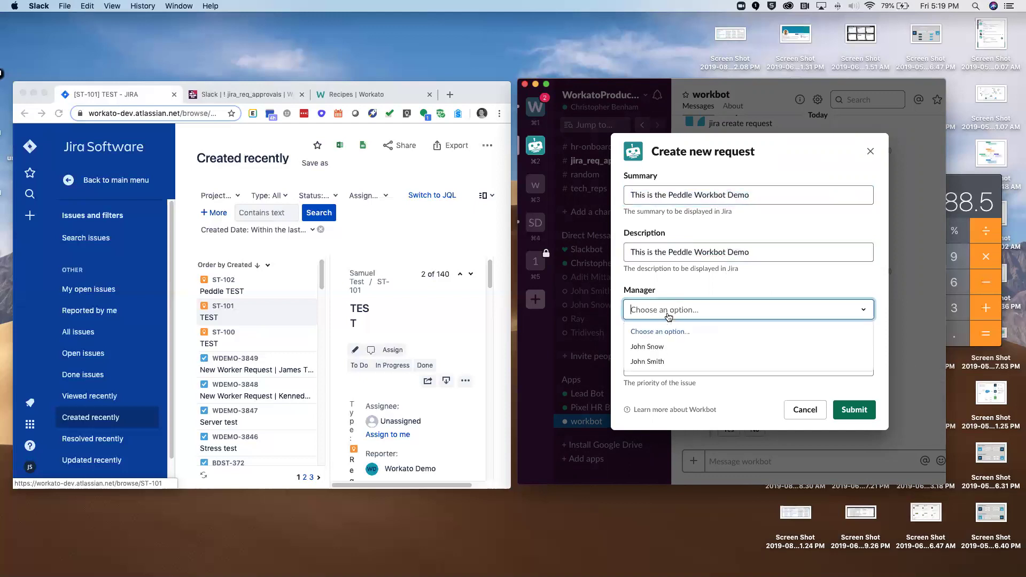
left_click(675, 348)
left_click(672, 372)
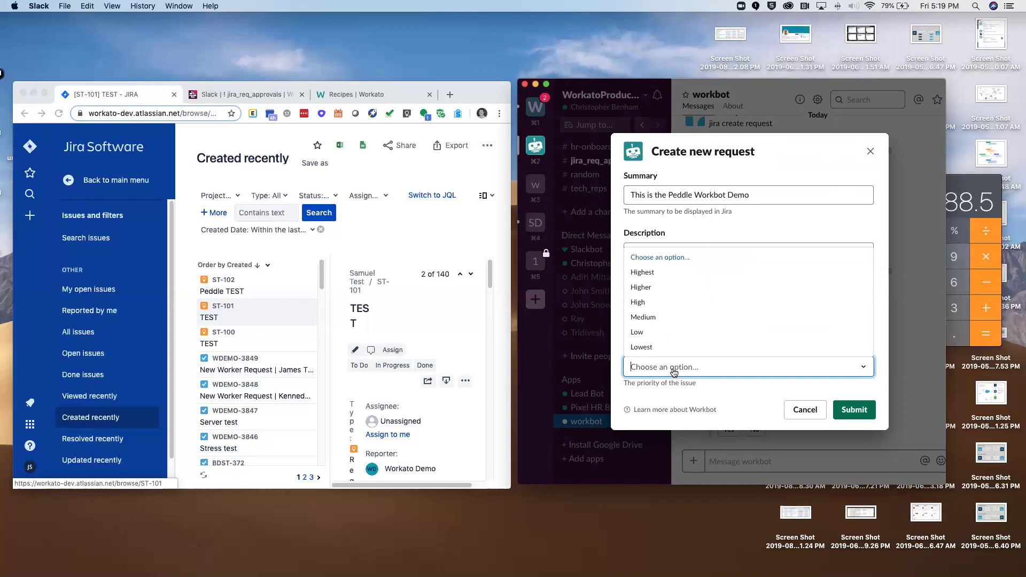
left_click(671, 274)
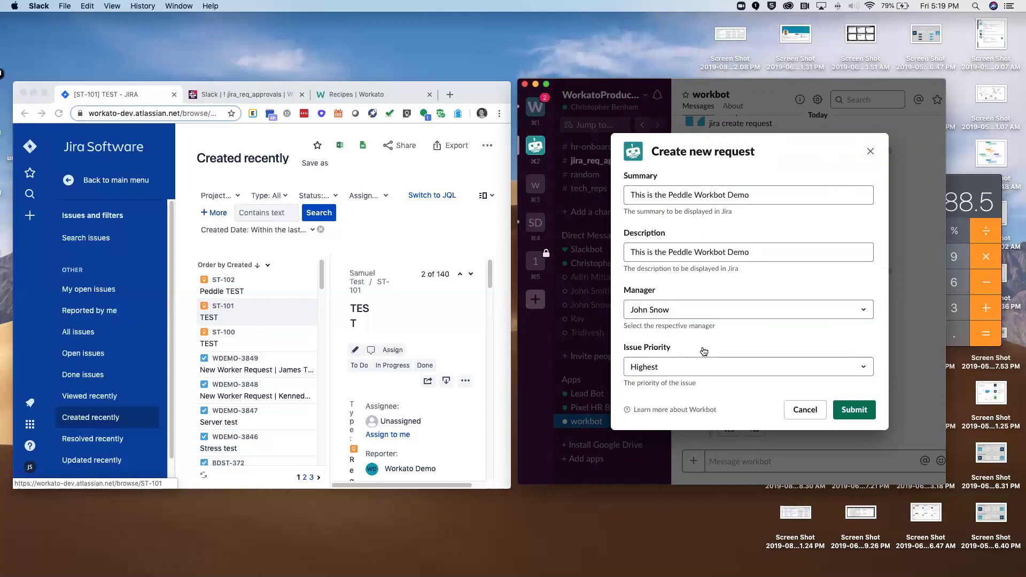
left_click(668, 312)
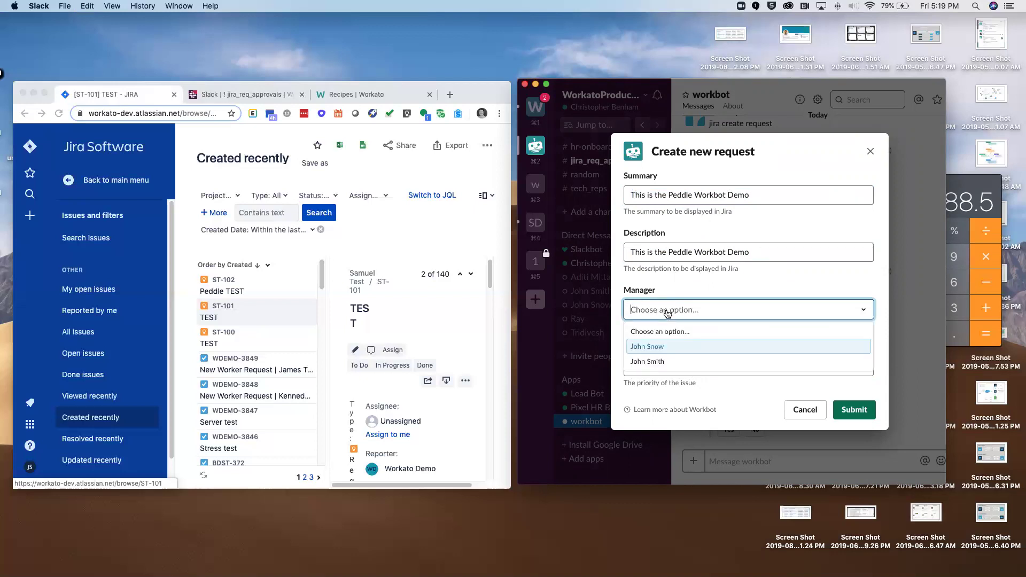
key("Return")
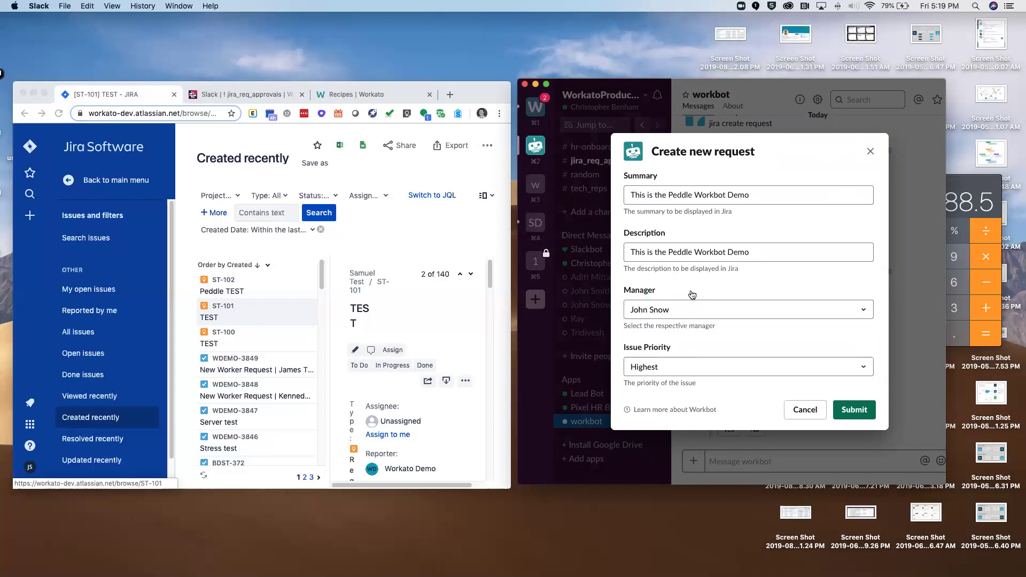
left_click(668, 367)
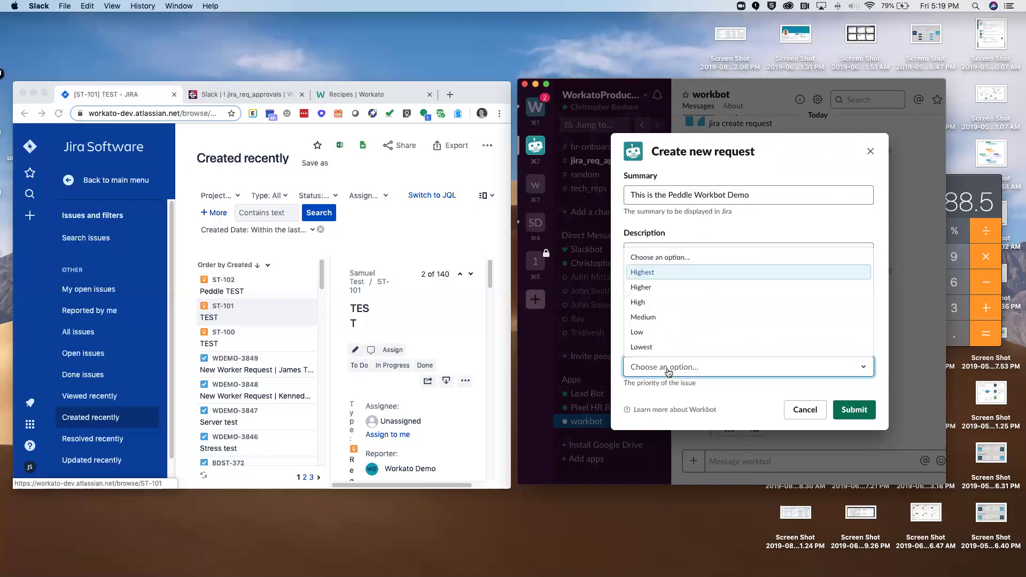
key("Return")
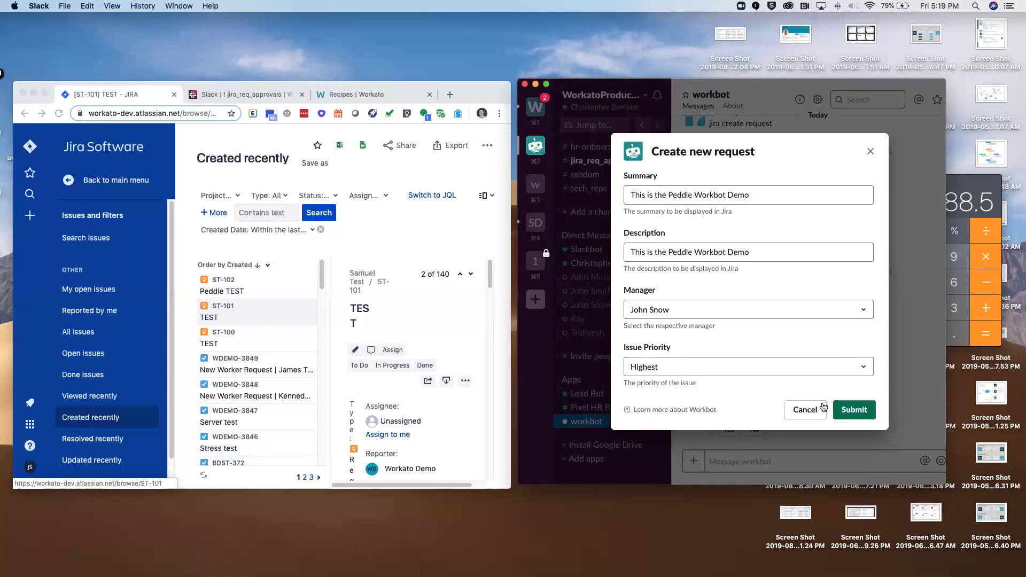
Submit the new request and reload the Jira list of recently created issues in Chrome
left_click(852, 413)
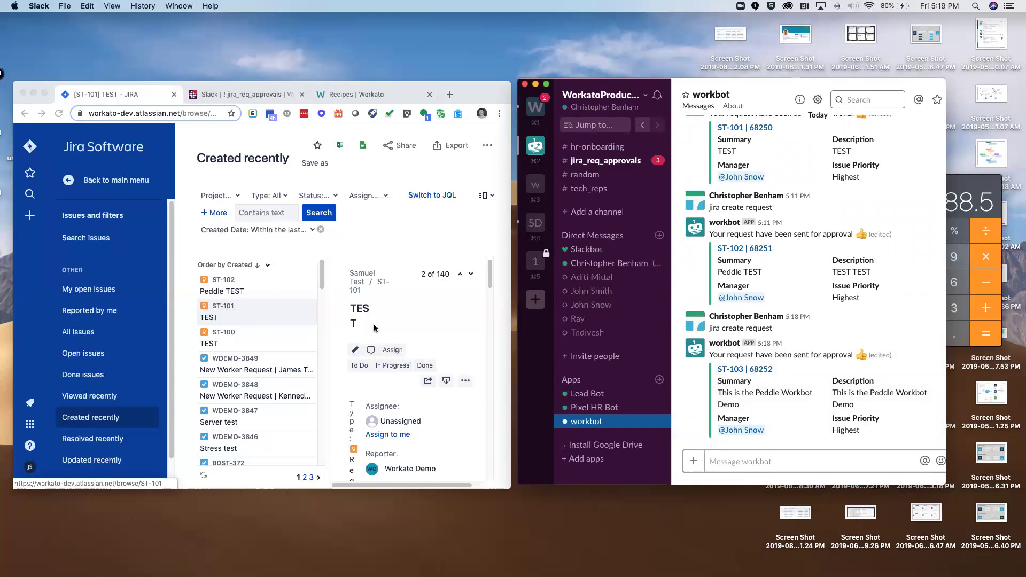
left_click(58, 114)
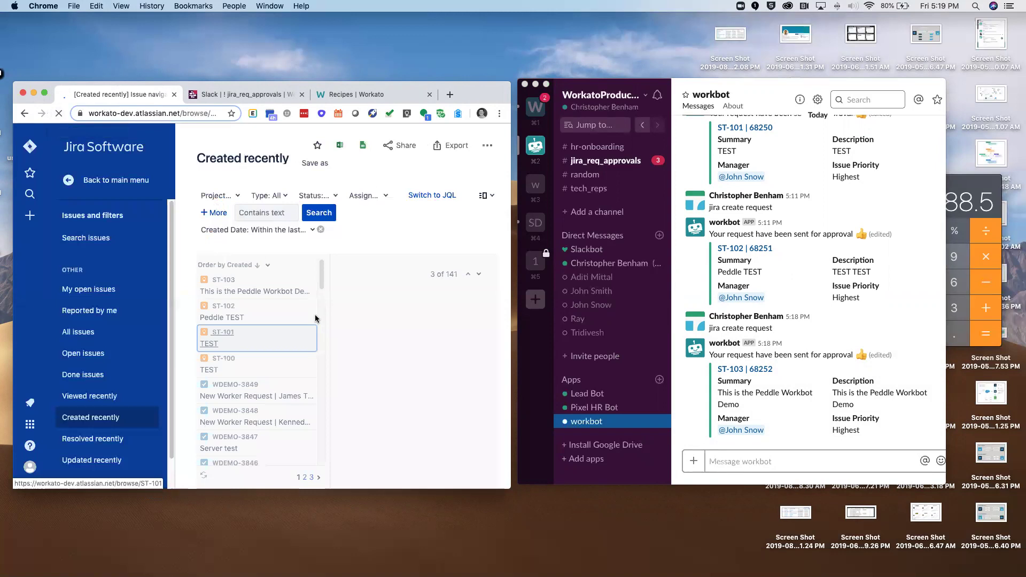
Open the newly created ST-103 request in the Jira issue list and review its details through to the activity section
left_click(246, 292)
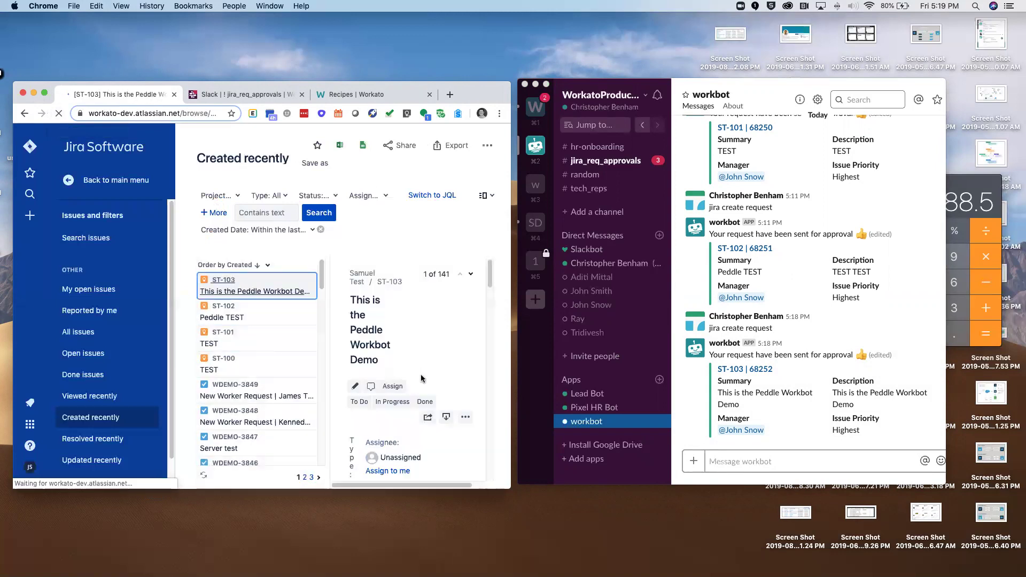
scroll(418, 412, "down", 3)
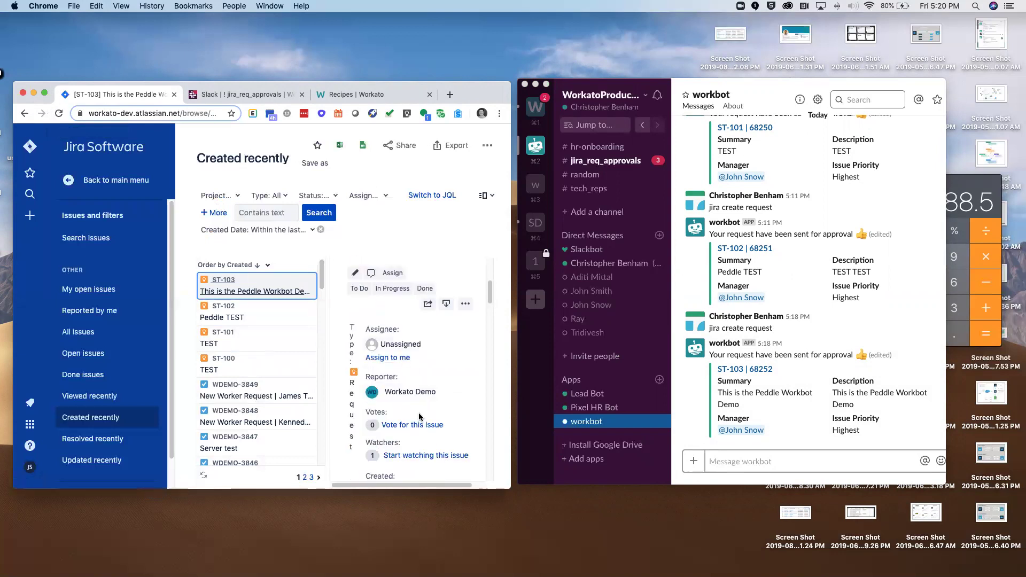
scroll(414, 396, "down", 5)
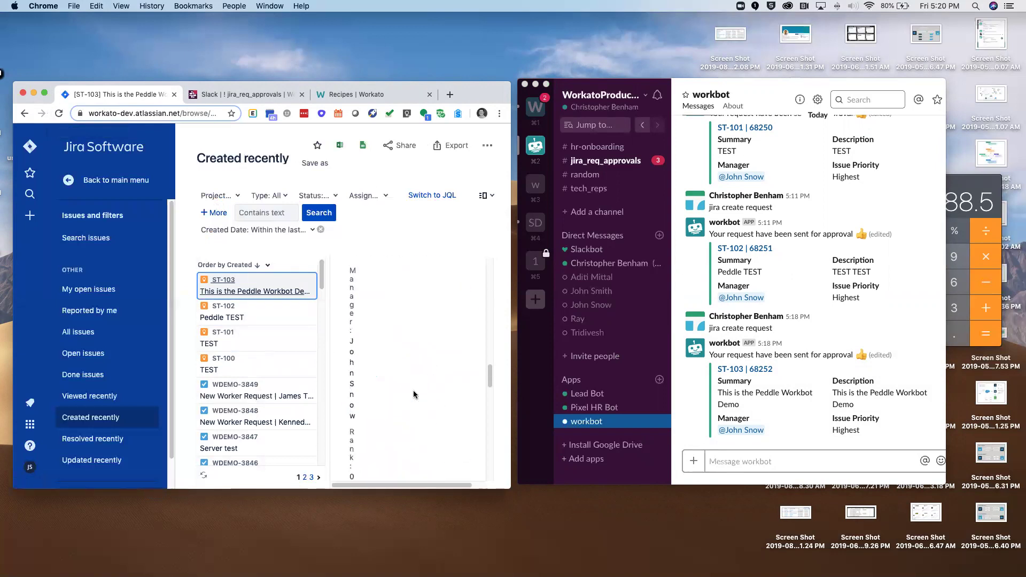
scroll(414, 395, "down", 10)
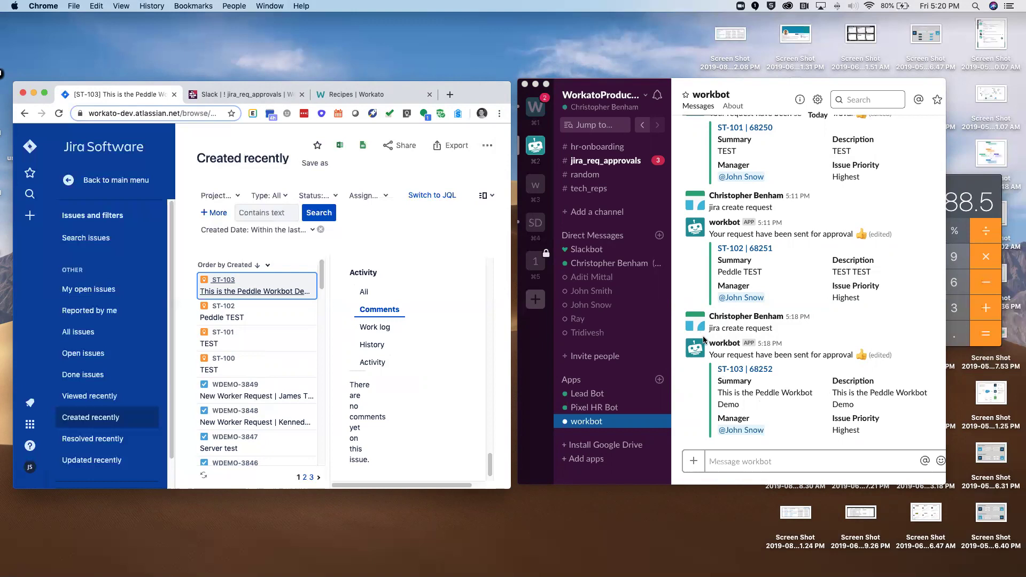
Switch to Slack, view the jira_req_approvals channel and open the Jira issue linked in the ST-103 approval message
left_click(604, 167)
left_click(606, 165)
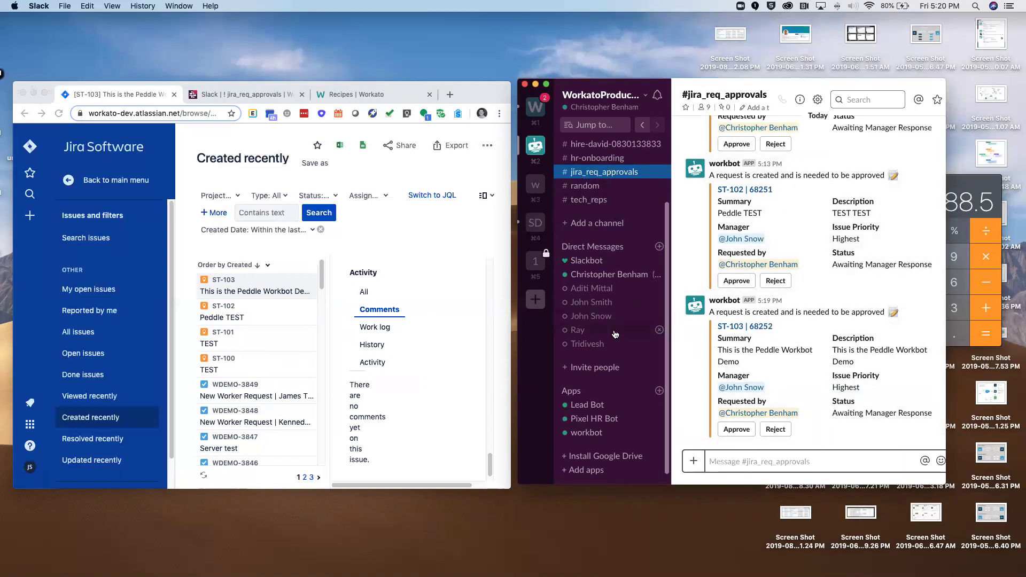
scroll(587, 184, "down", 1)
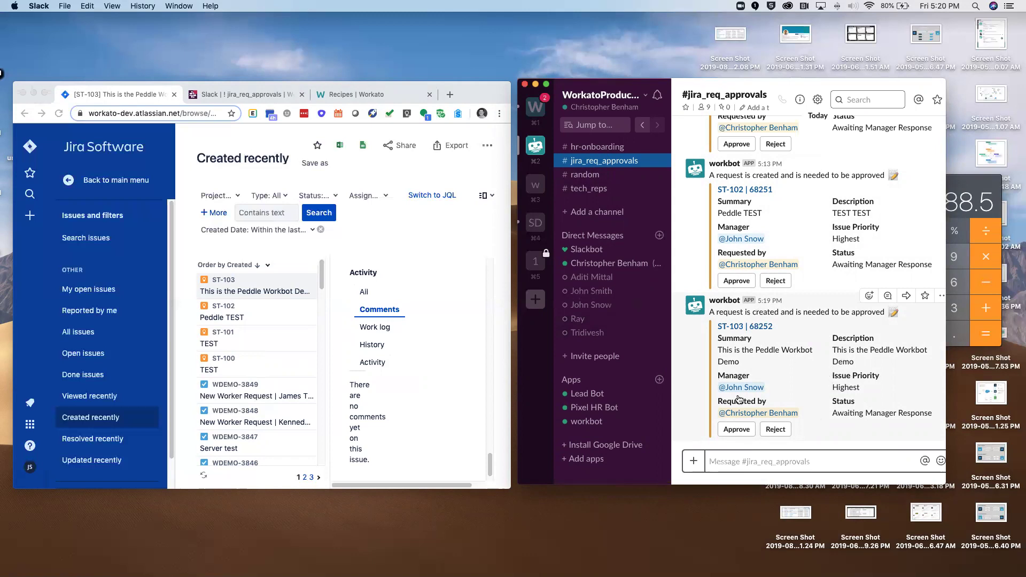
left_click(729, 328)
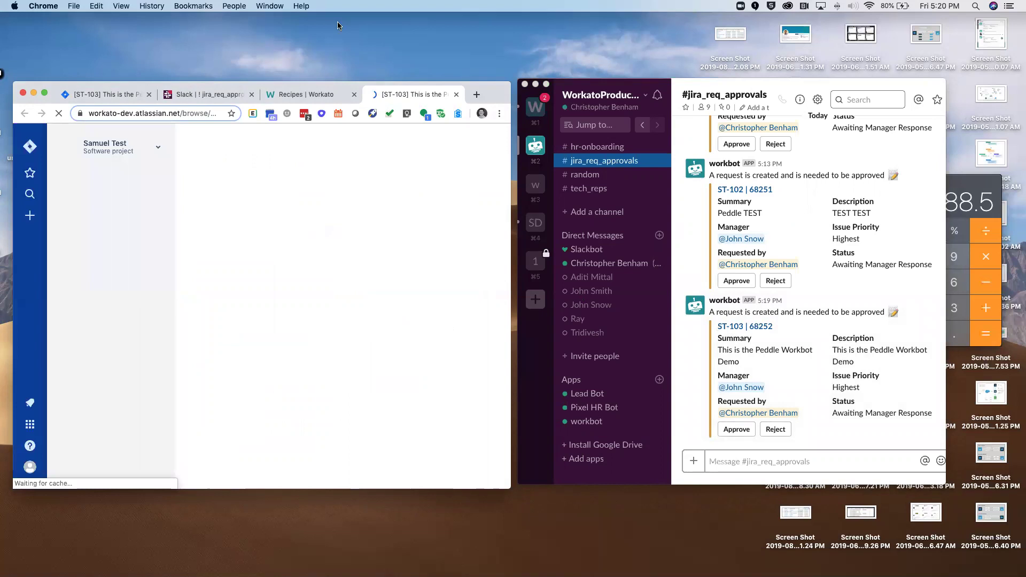
Try to approve request ST-103 in Slack from the requester's account and open the reply thread under it
left_click(849, 402)
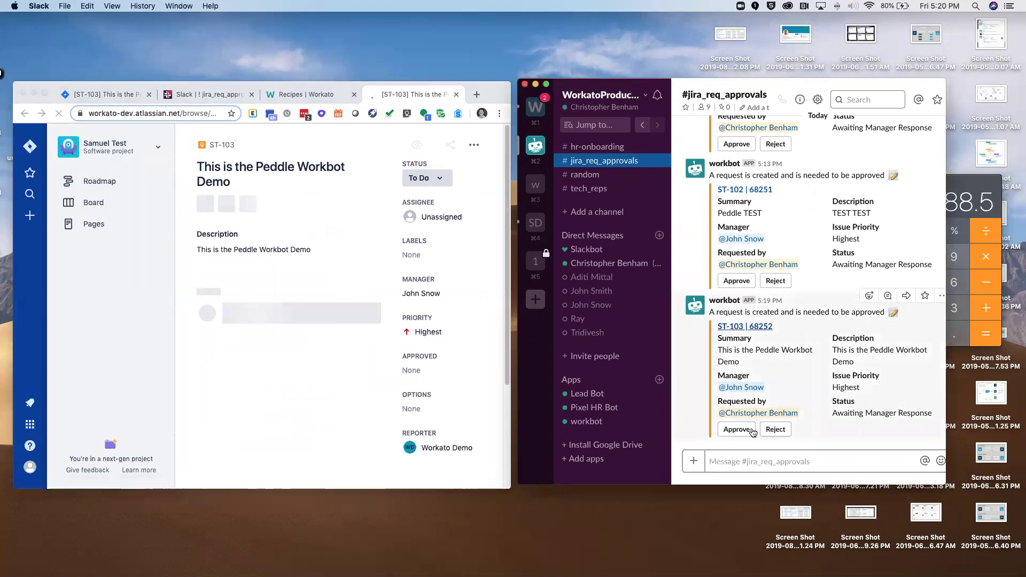
left_click(736, 430)
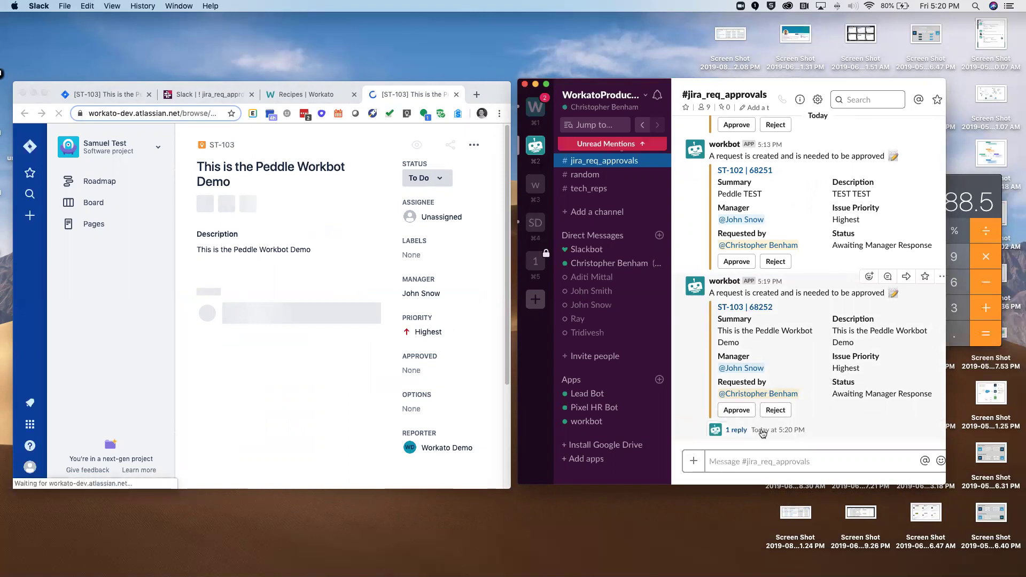
left_click(753, 430)
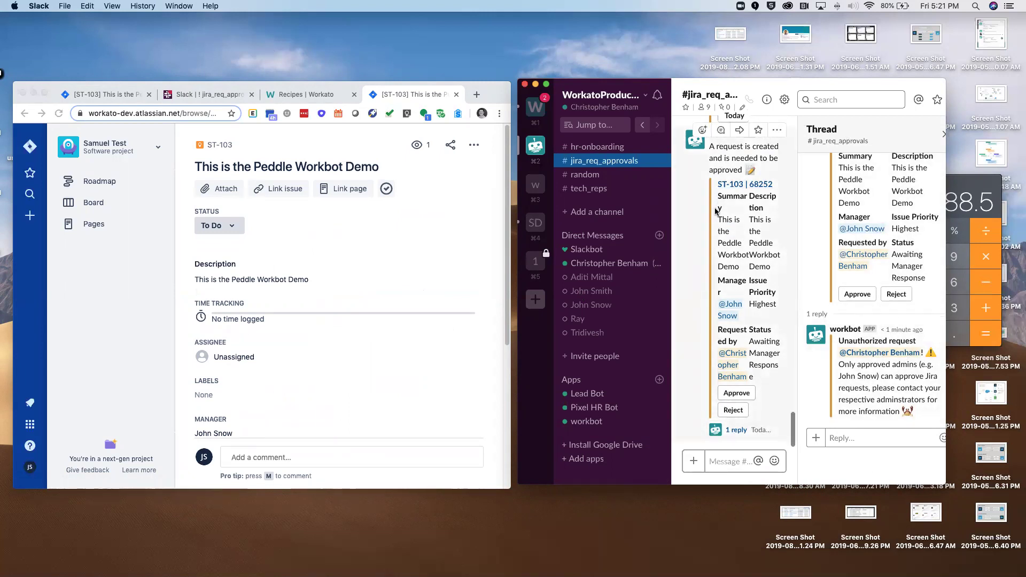
Approve request ST-103 from the manager's Slack session in Chrome, and check the workbot direct messages in the requester's Slack app
left_click(220, 94)
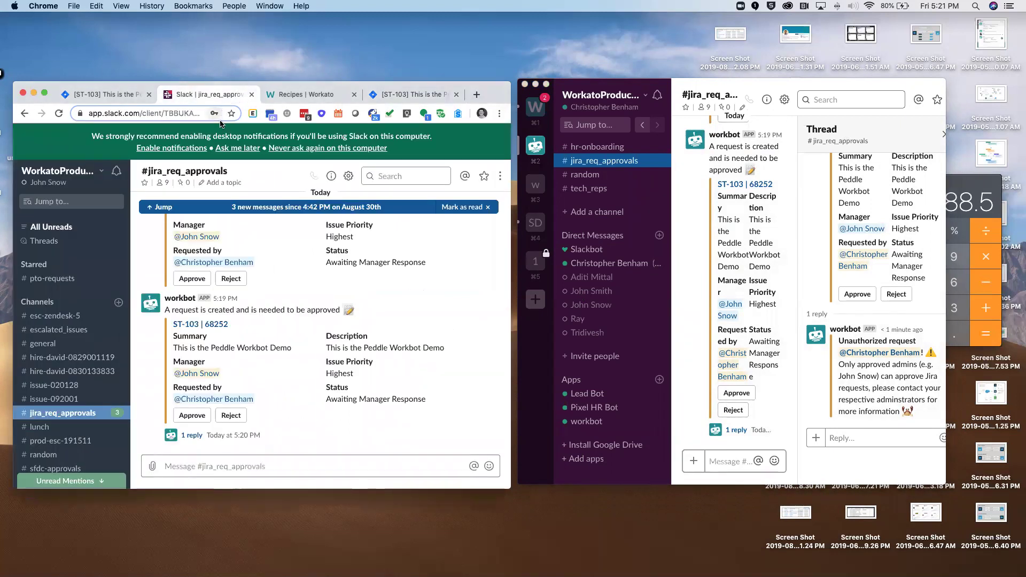
left_click(217, 439)
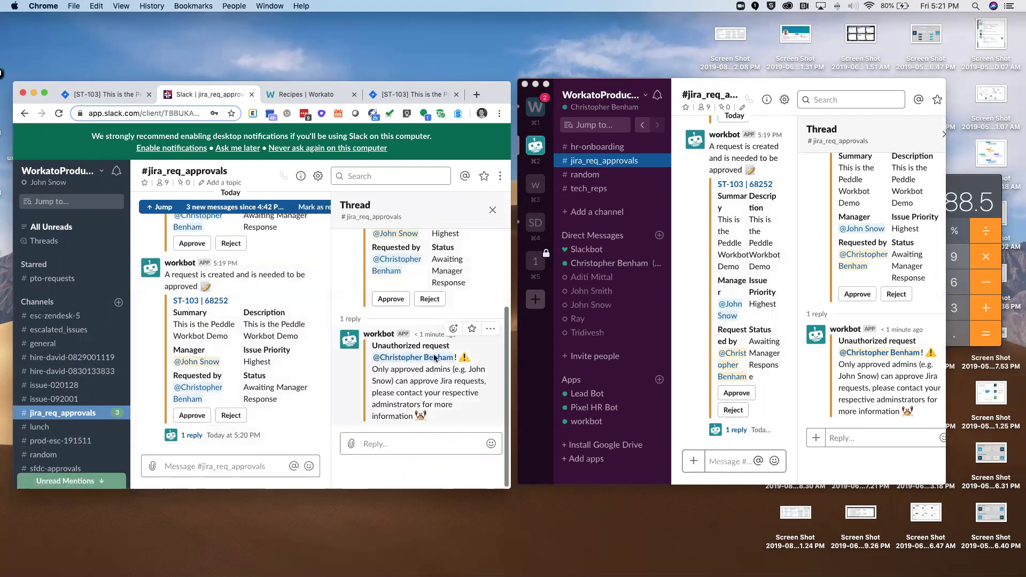
left_click(197, 416)
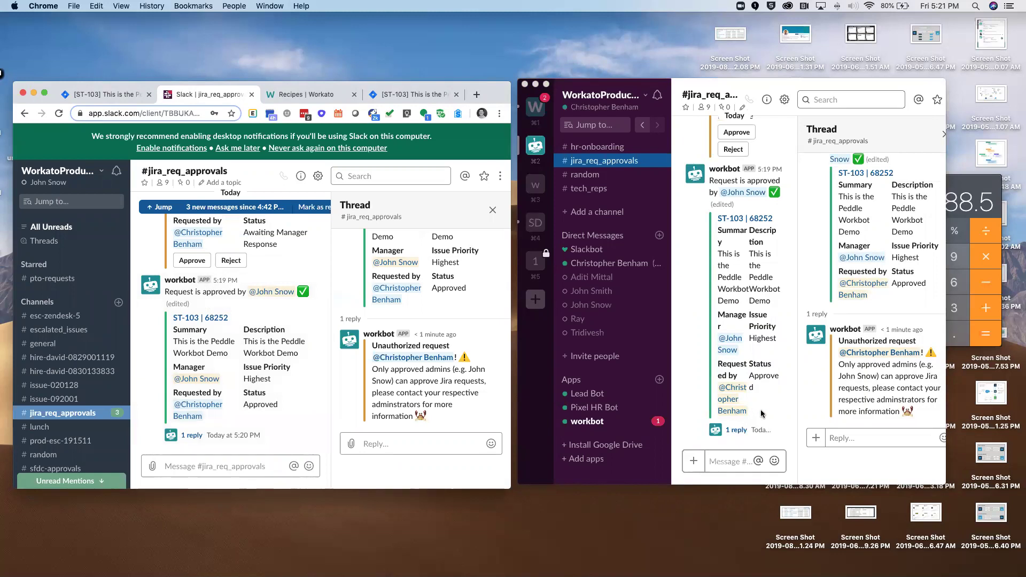
left_click(585, 427)
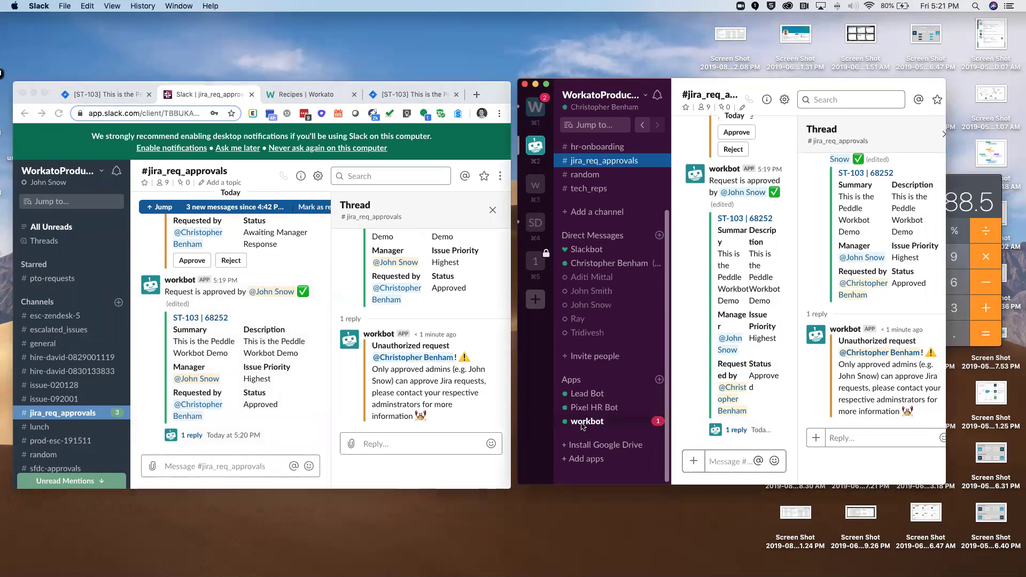
left_click(583, 426)
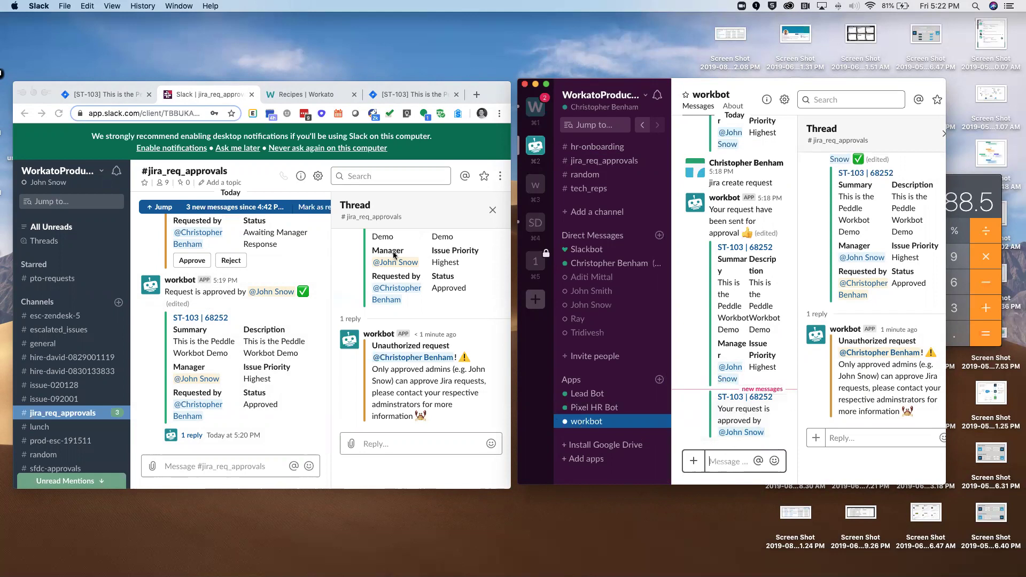
Switch to Workato in Chrome and look through the recipes in the Requests | JIRA folder
left_click(306, 94)
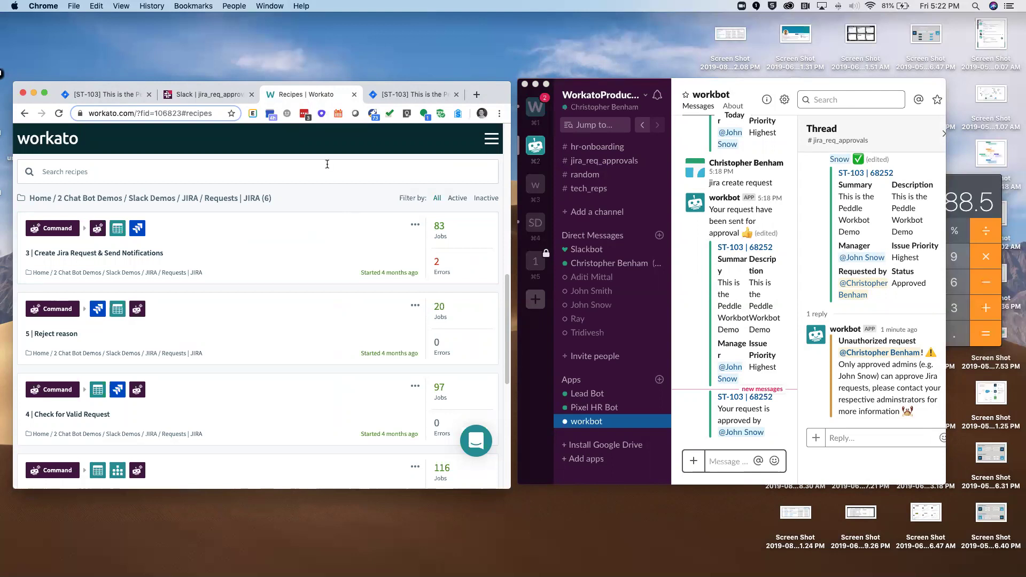
scroll(311, 267, "down", 5)
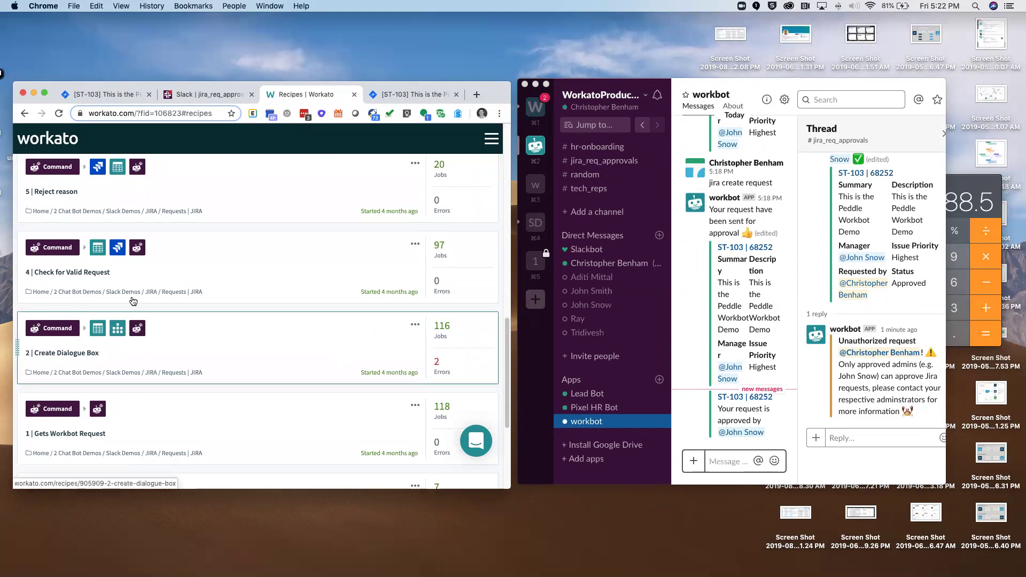
scroll(236, 425, "up", 3)
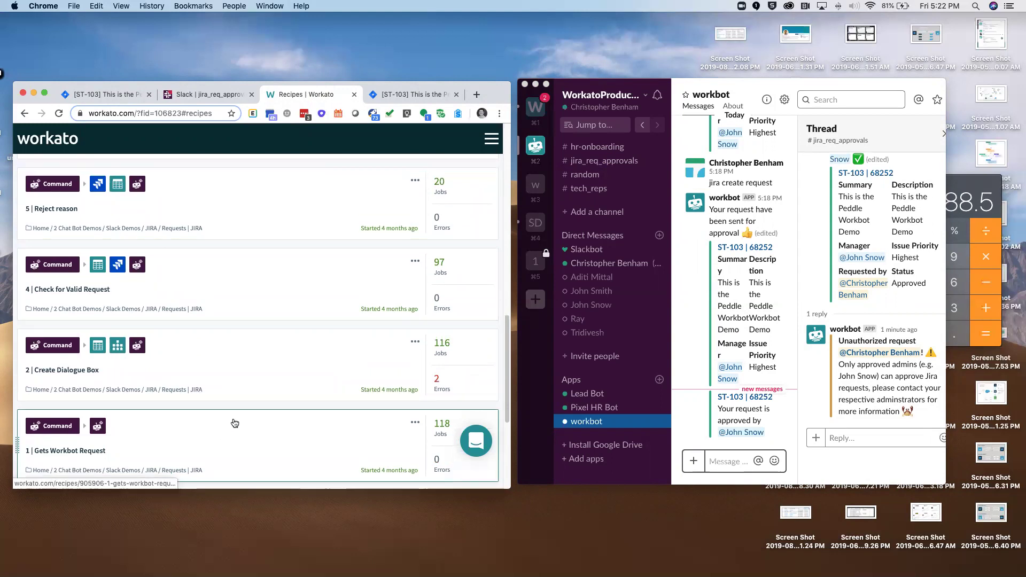
scroll(238, 422, "down", 2)
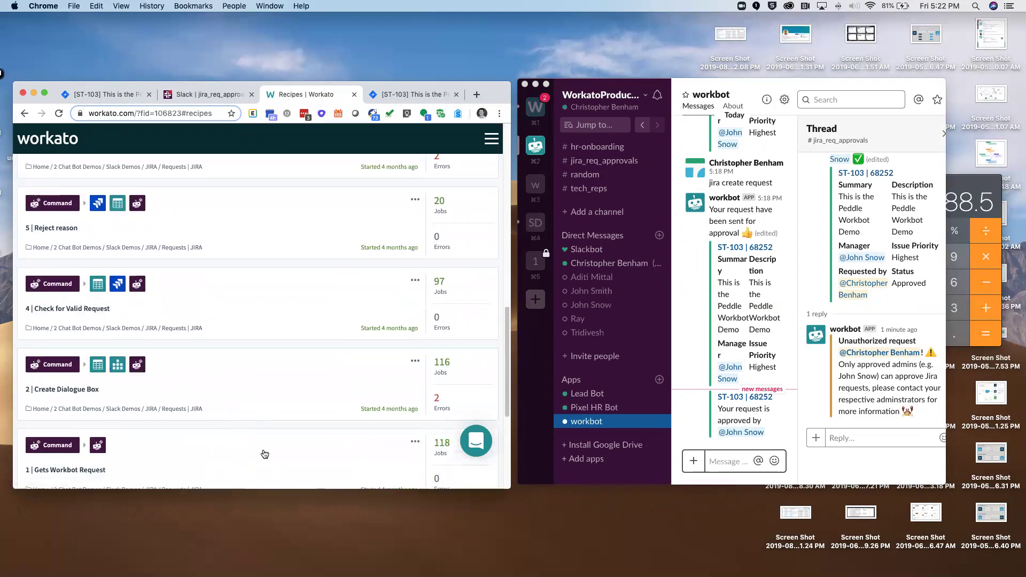
scroll(255, 451, "down", 1)
scroll(253, 452, "up", 5)
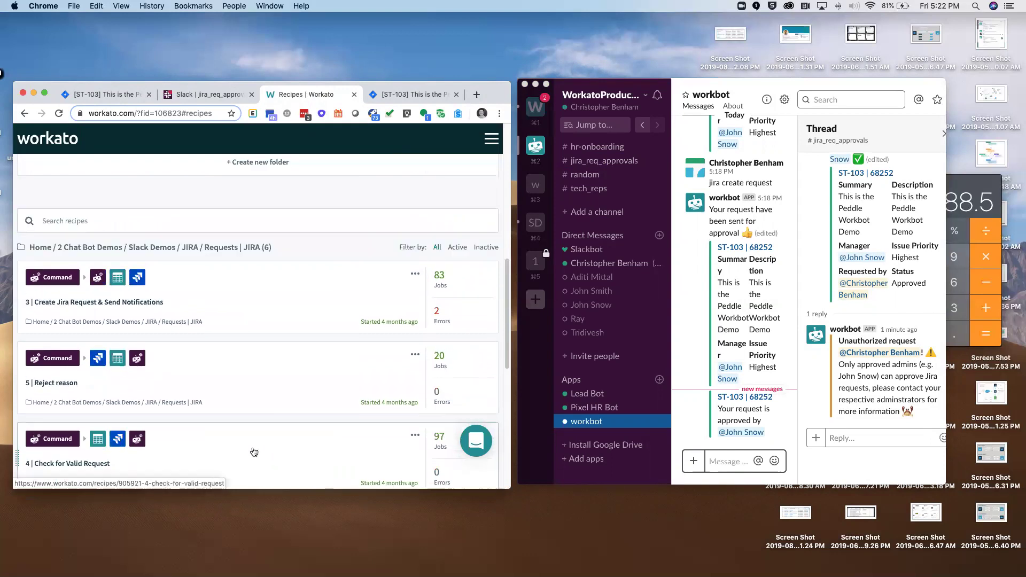
scroll(253, 452, "down", 4)
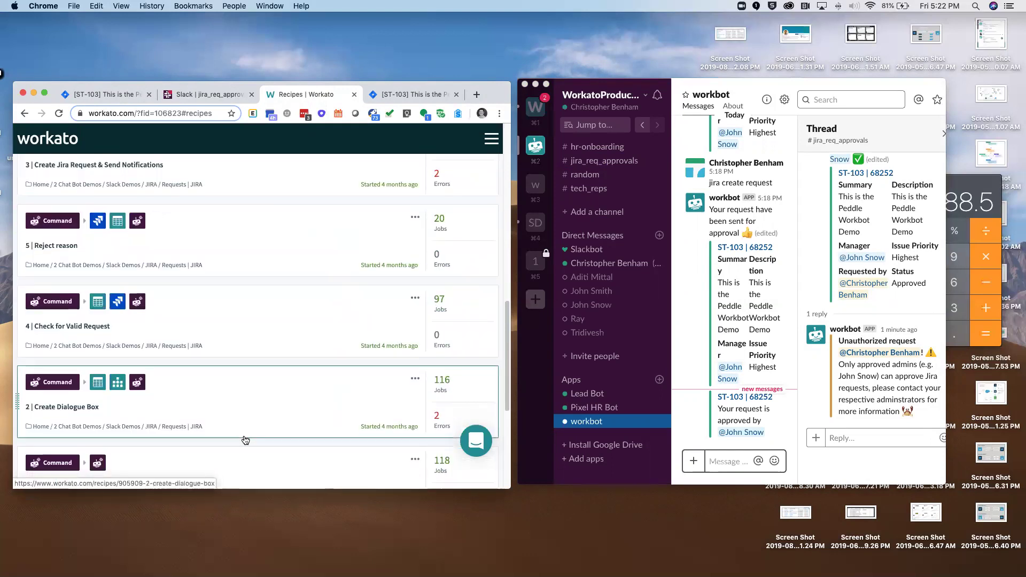
scroll(236, 425, "down", 5)
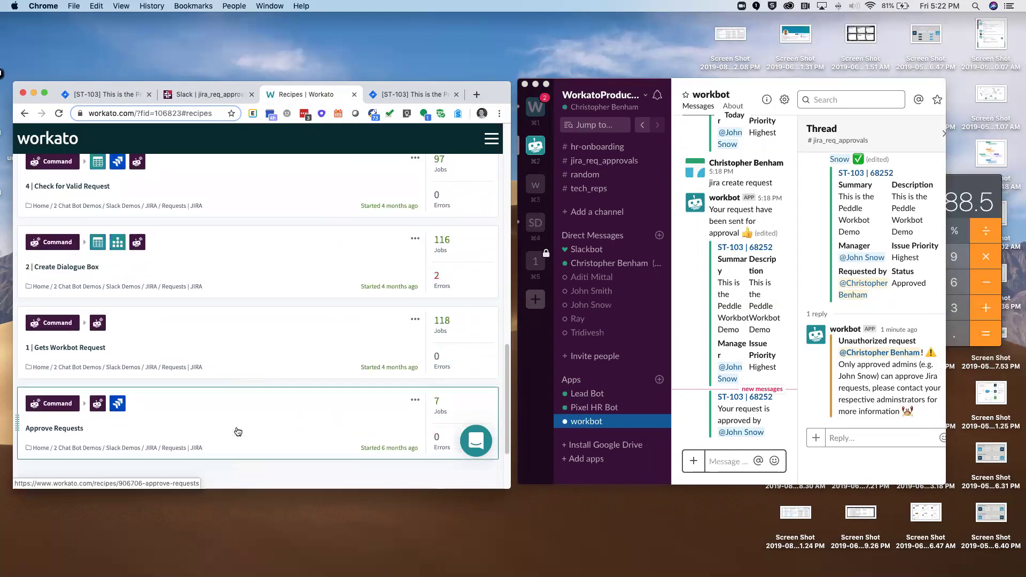
Open the Approve Requests recipe and examine its trigger and sequence of actions
left_click(214, 408)
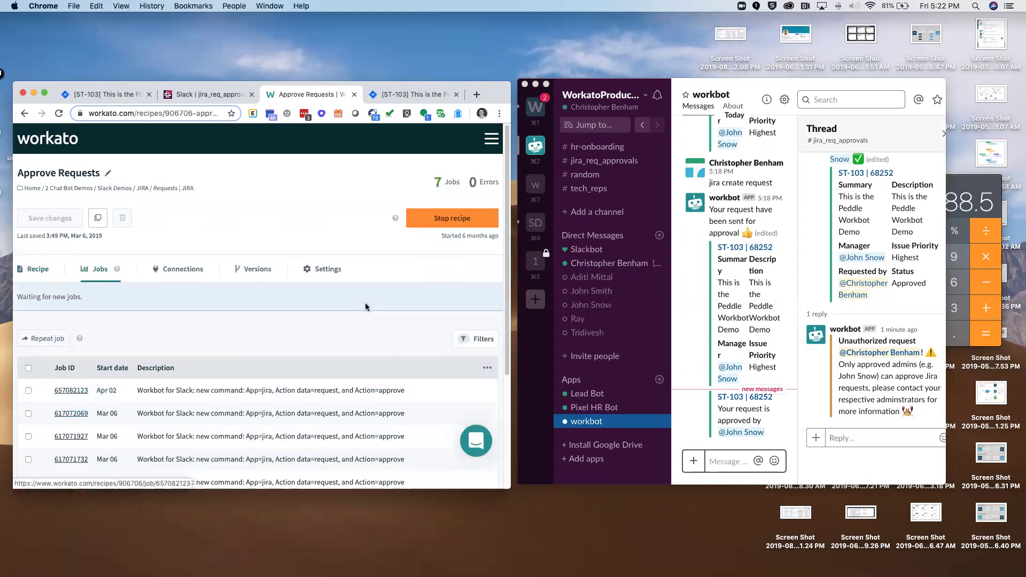
left_click(35, 269)
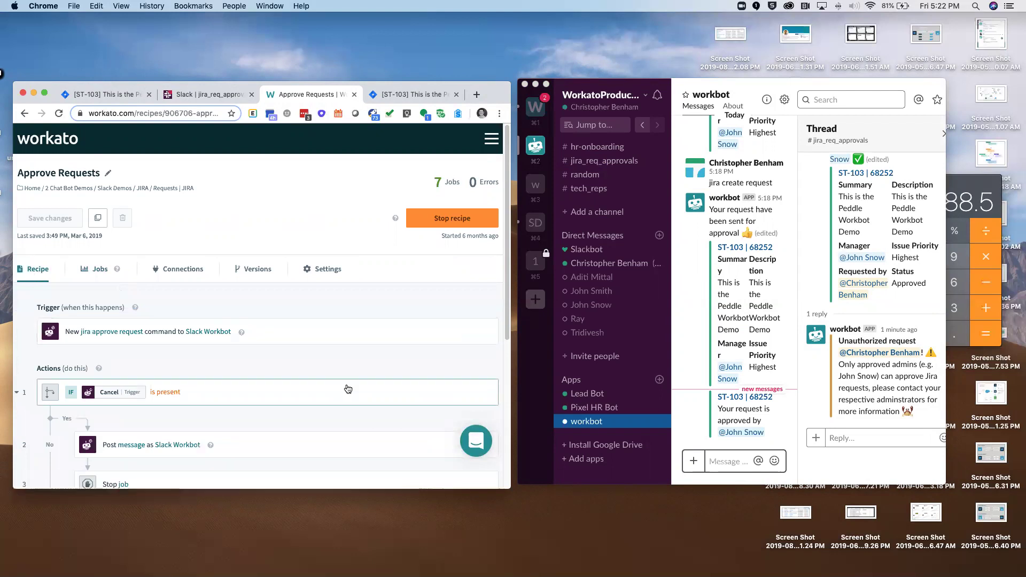
scroll(313, 376, "down", 3)
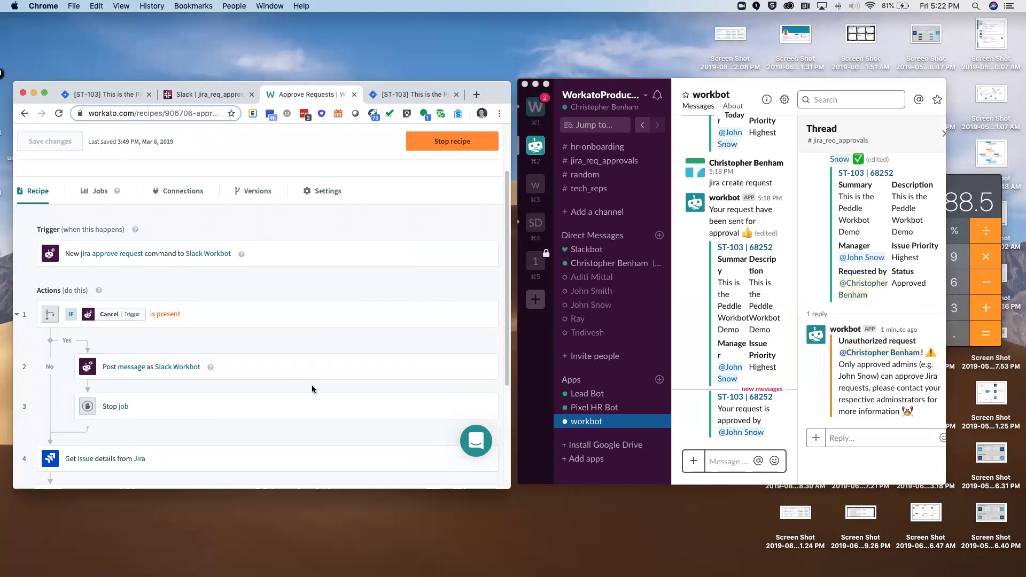
scroll(312, 385, "down", 2)
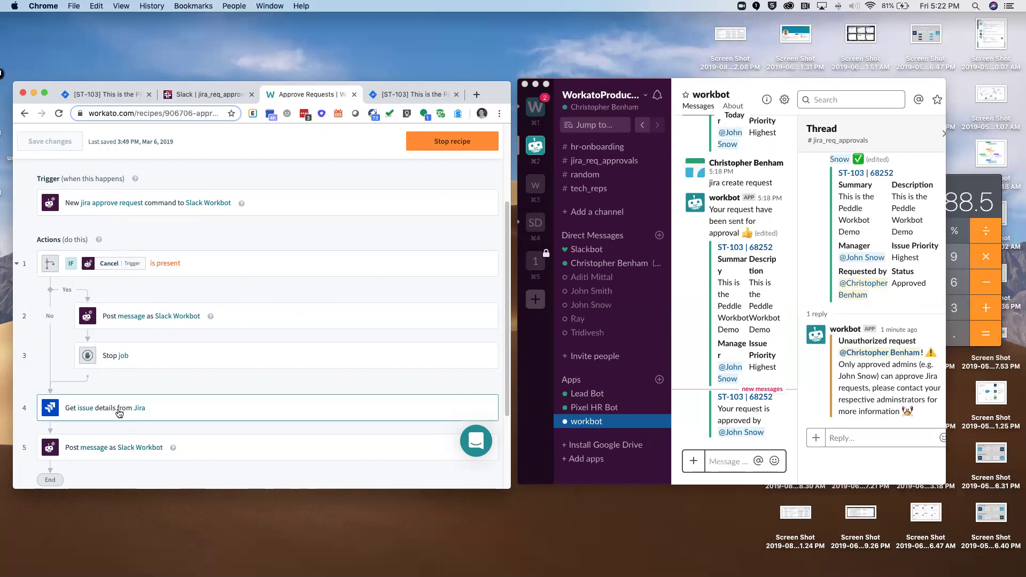
scroll(122, 406, "down", 1)
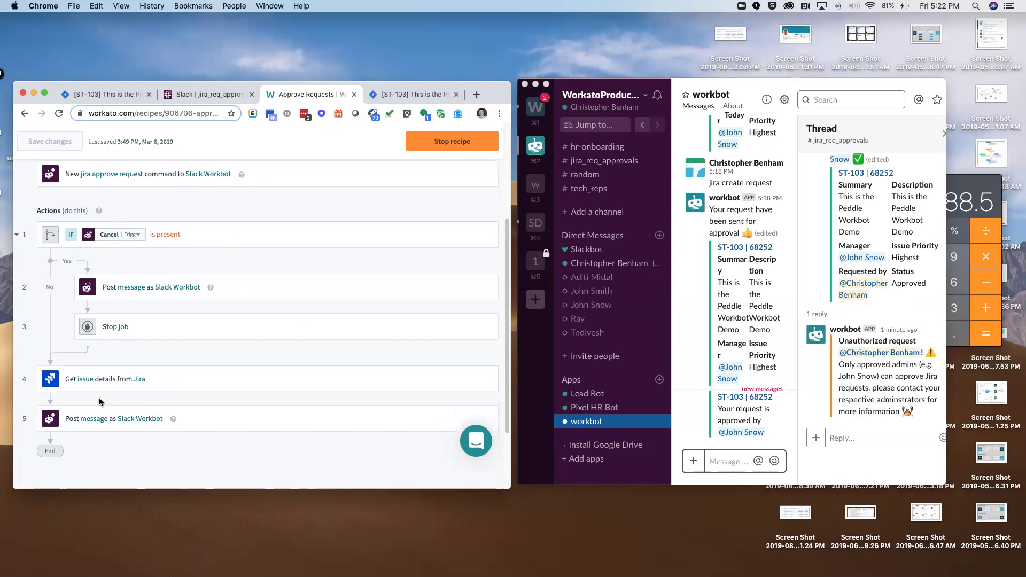
Expand the recipe's step 5 Slack Workbot message action and examine its channel, message text, attachment and field settings
left_click(136, 407)
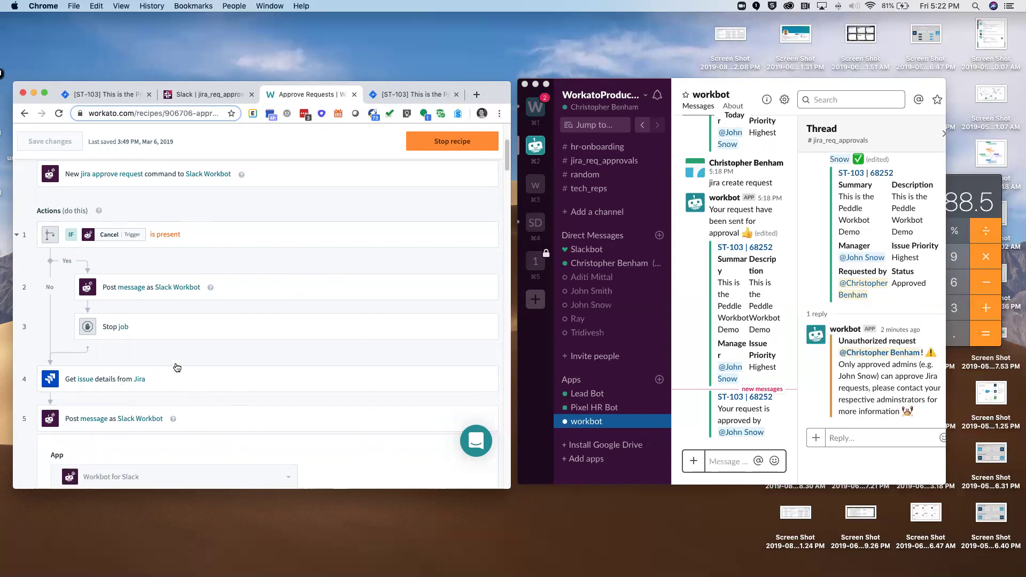
scroll(176, 365, "up", 1)
scroll(177, 368, "down", 10)
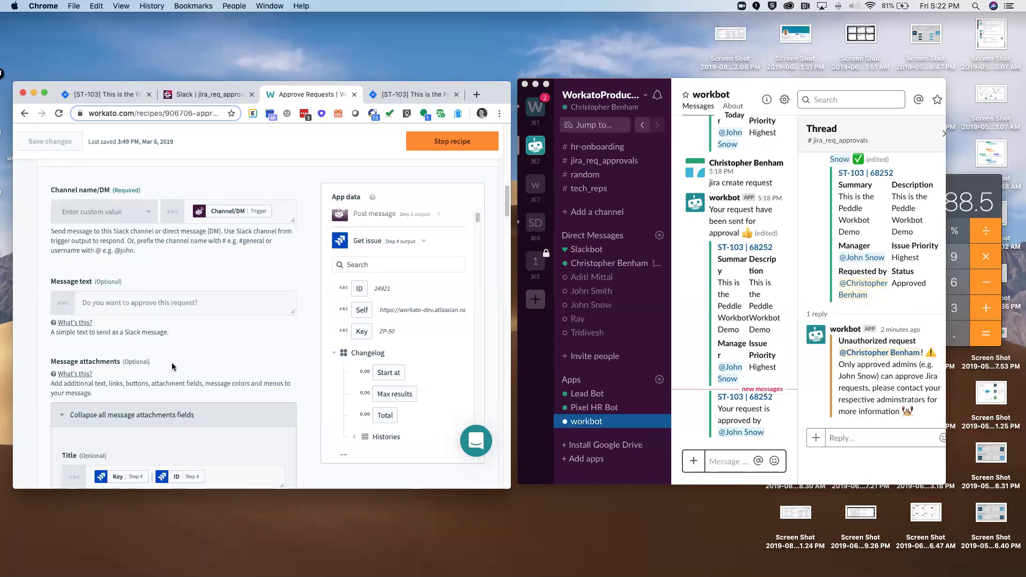
scroll(173, 366, "down", 3)
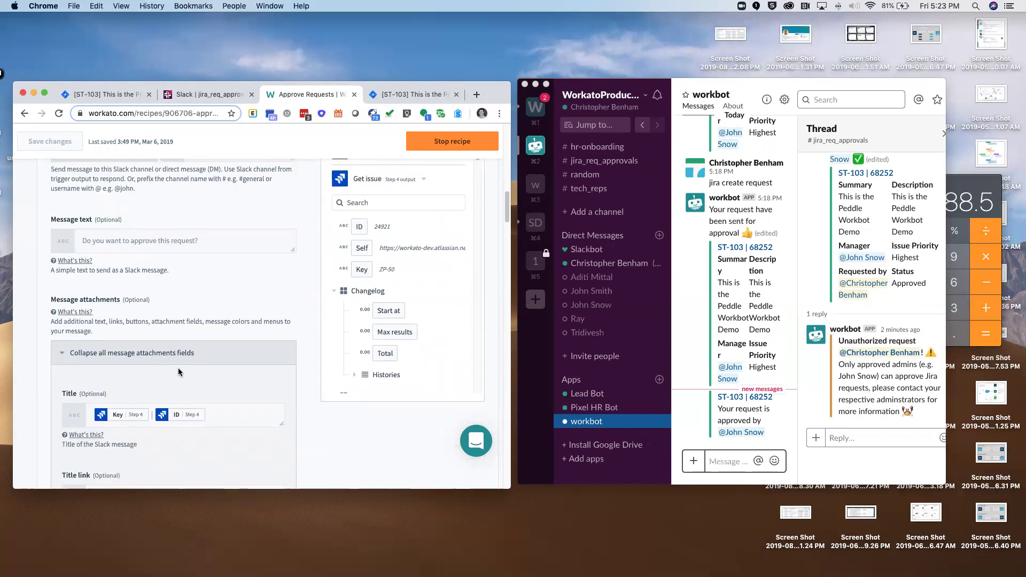
scroll(187, 370, "down", 7)
scroll(185, 374, "down", 7)
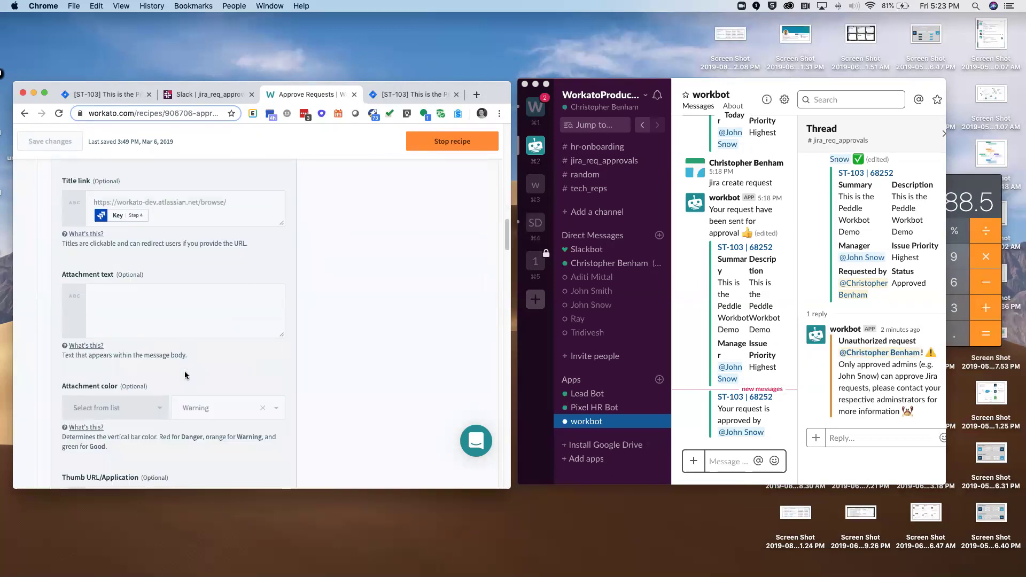
scroll(185, 374, "down", 6)
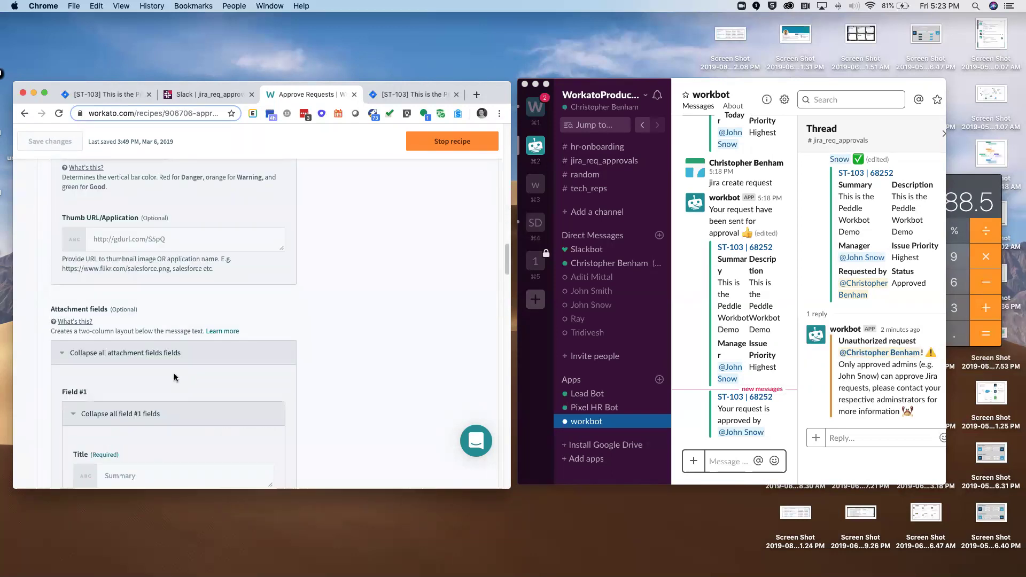
scroll(173, 375, "down", 3)
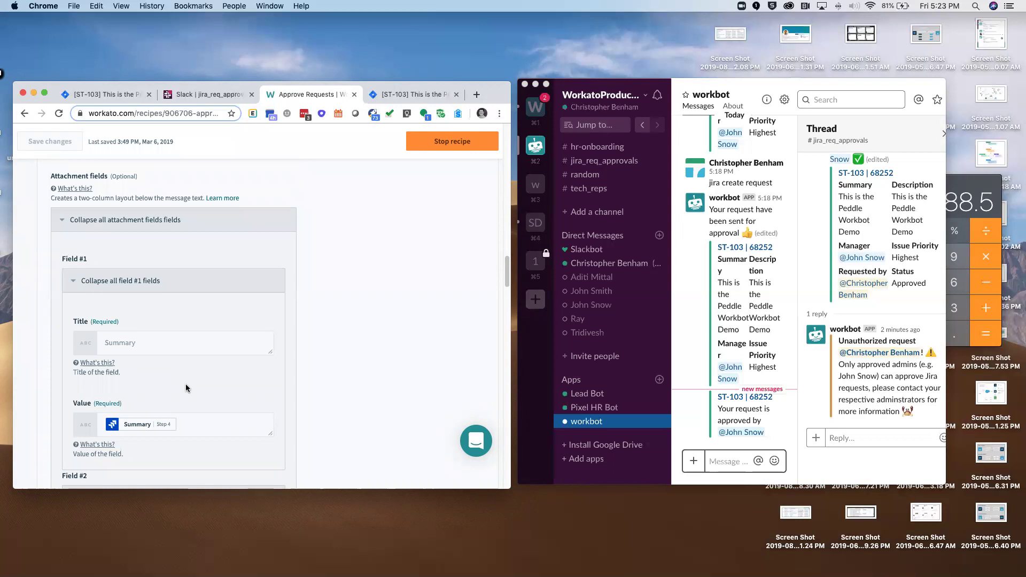